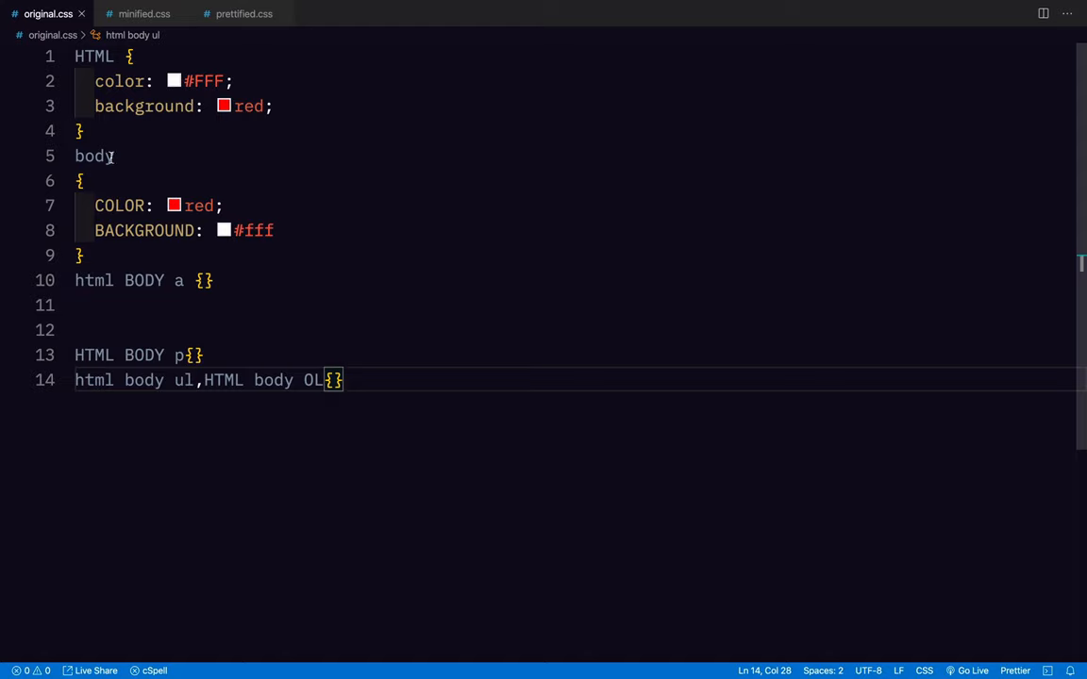
- Highlight the body selector in original.css to show every occurrence of it
drag(115, 156, 93, 206)
click(124, 280)
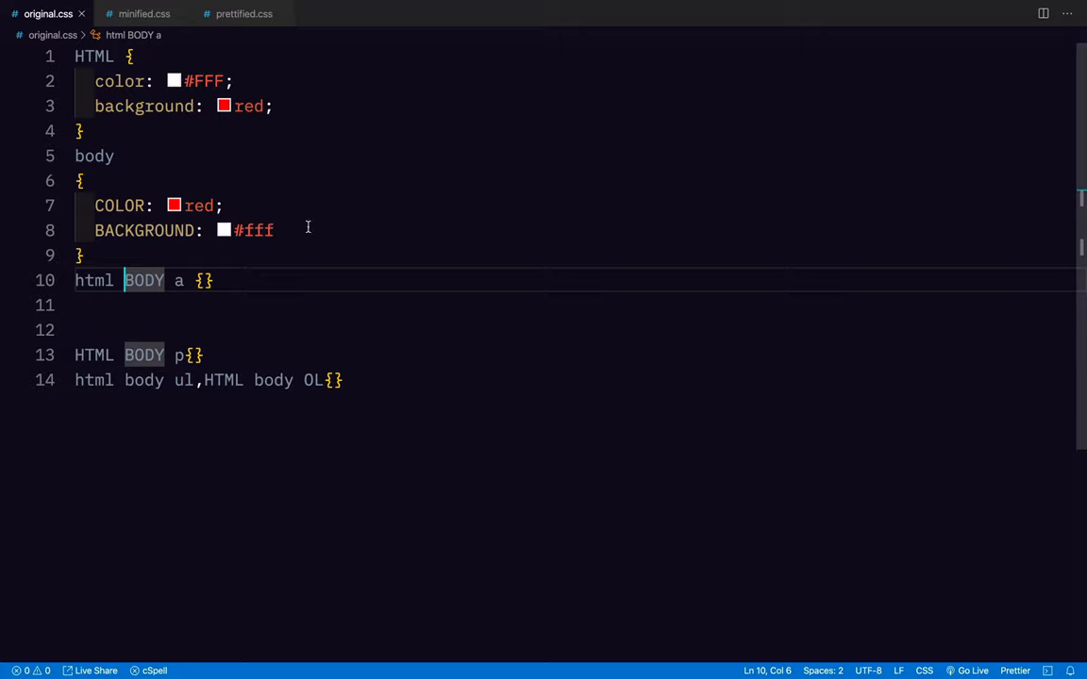
- Move minified.css into a split column to the right of original.css
drag(144, 21, 1031, 264)
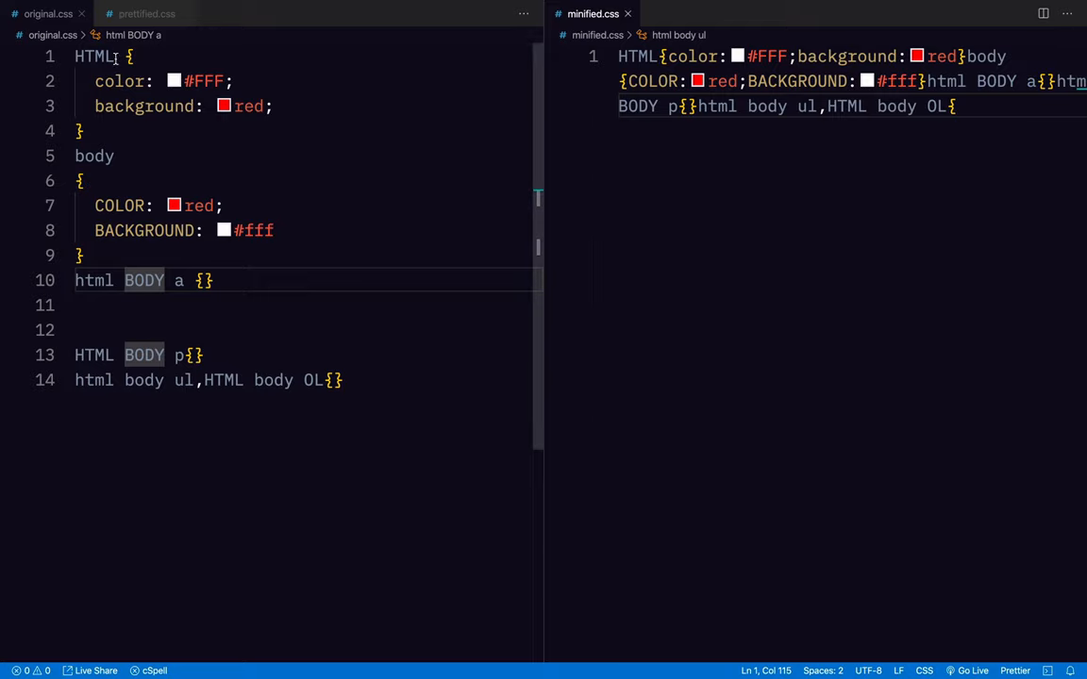
- Point out the removable whitespace, the semicolon after red, and the closing brace on line 14 in original.css
drag(115, 57, 126, 56)
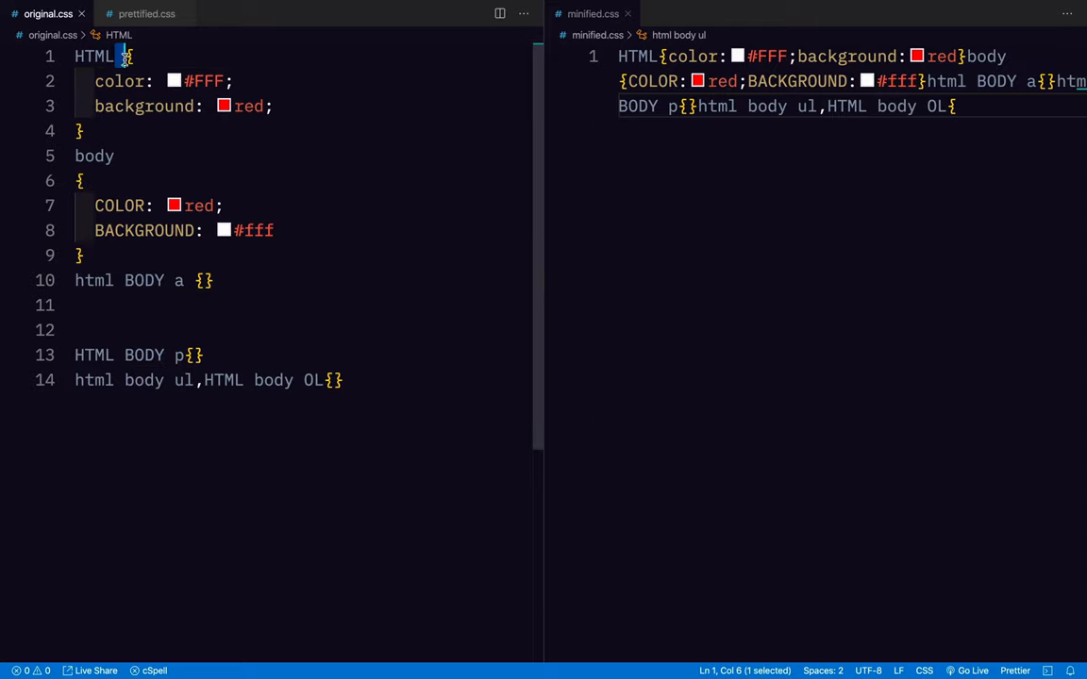
mouse_move(121, 81)
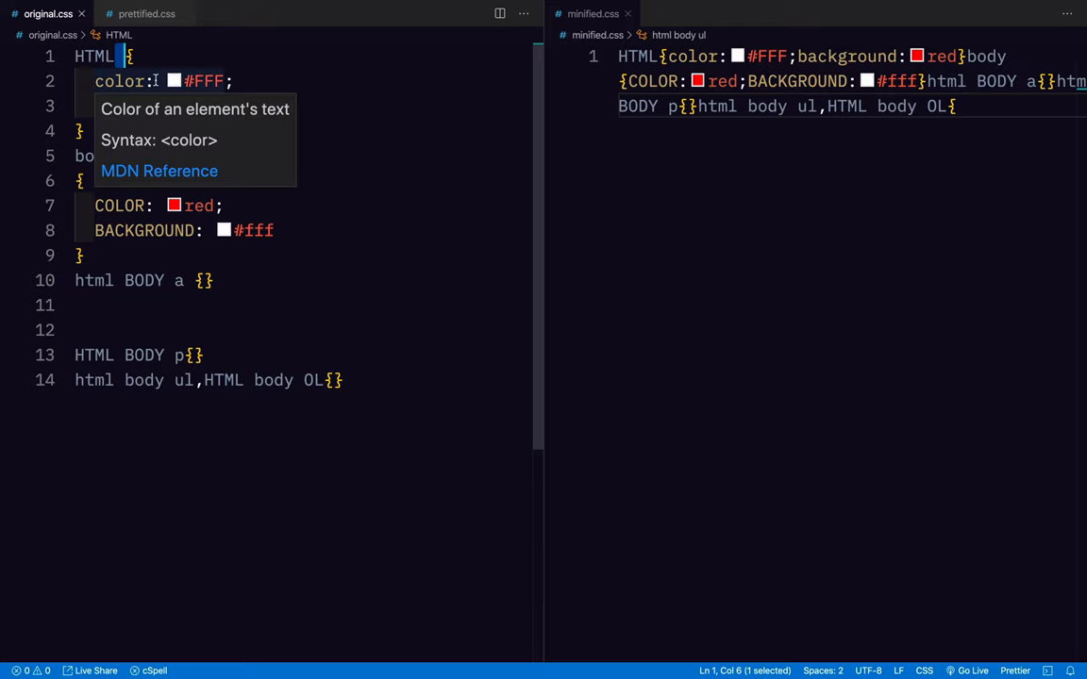
drag(158, 82, 170, 82)
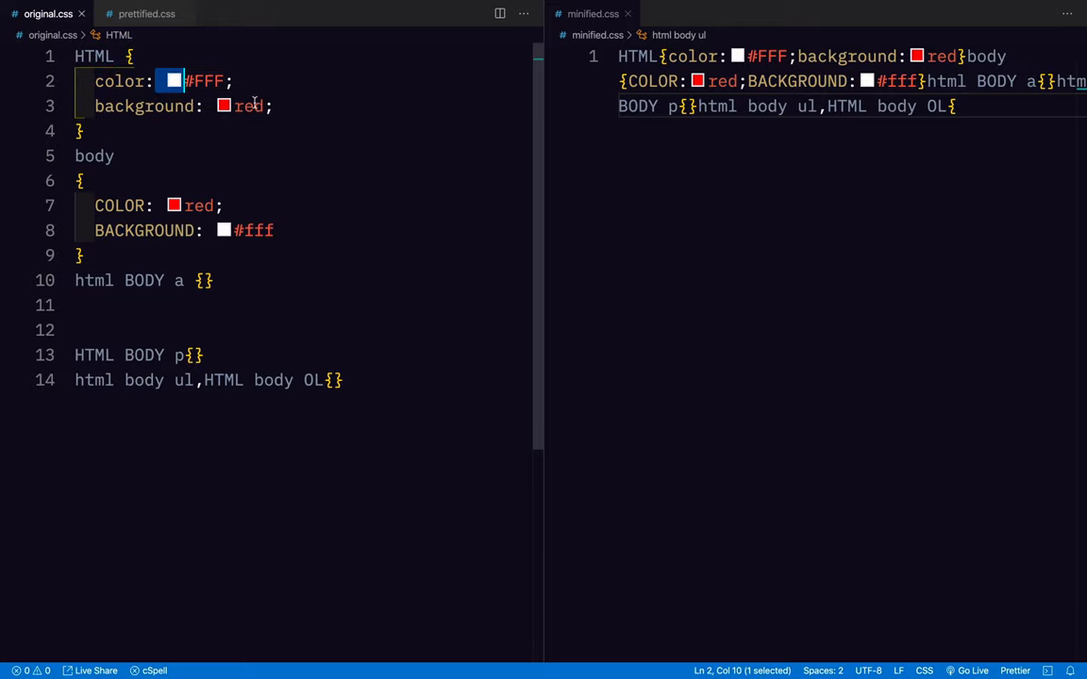
click(270, 106)
key(shift+Right)
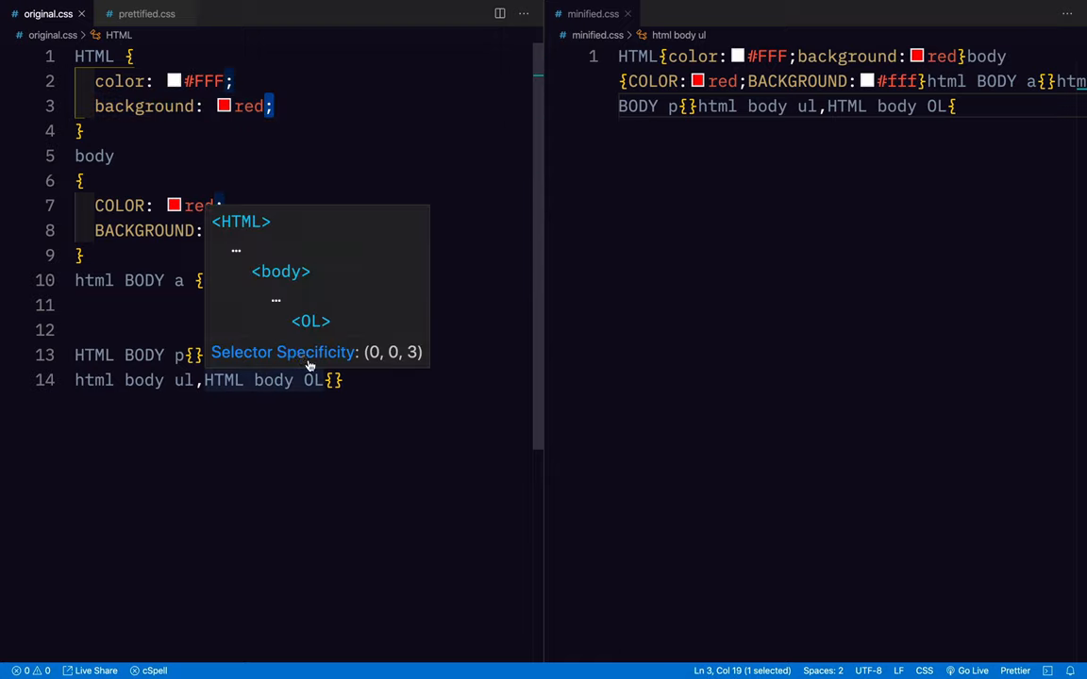
click(334, 380)
key(shift+Right)
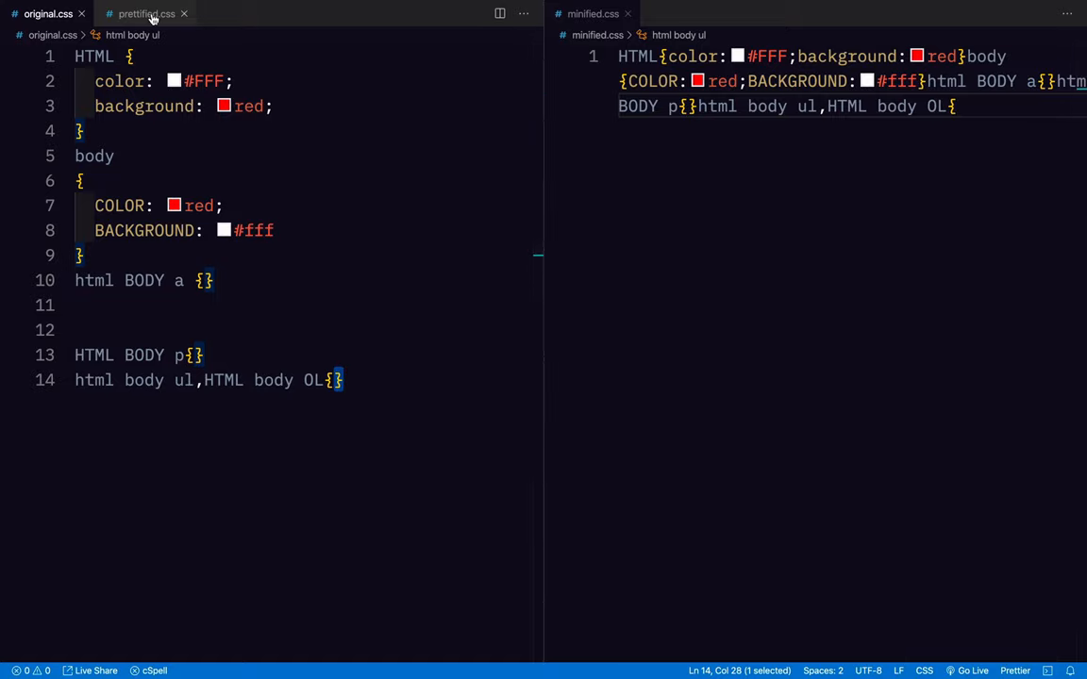
- Give prettified.css its own third column to the right of the other two files
drag(151, 16, 995, 87)
drag(703, 13, 1075, 137)
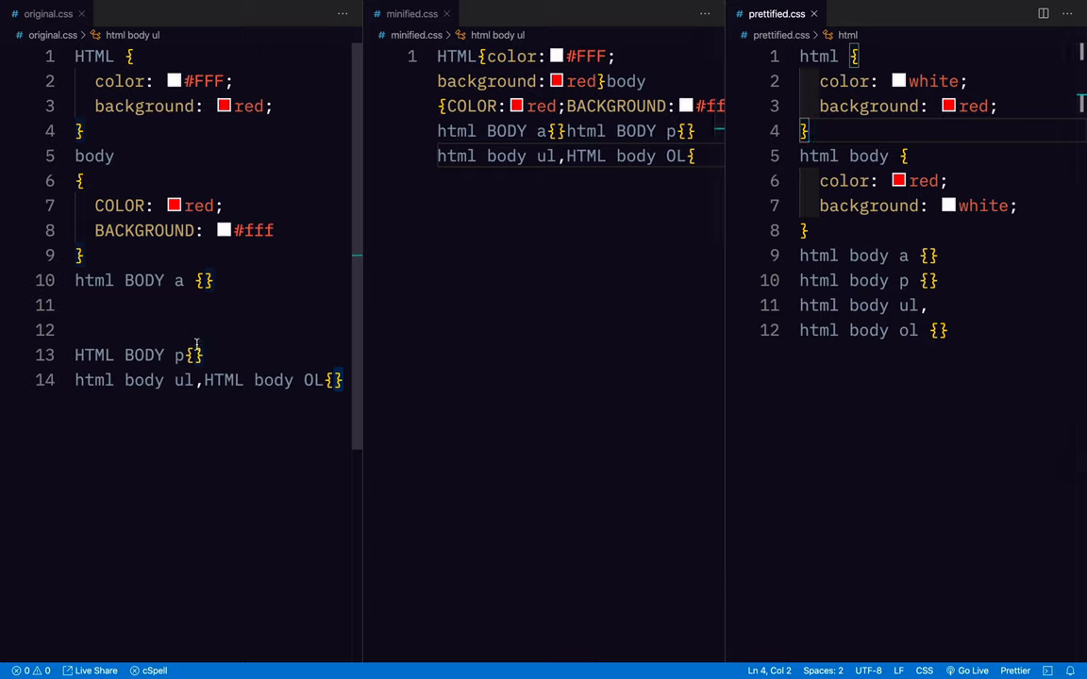
drag(211, 379, 83, 130)
click(83, 130)
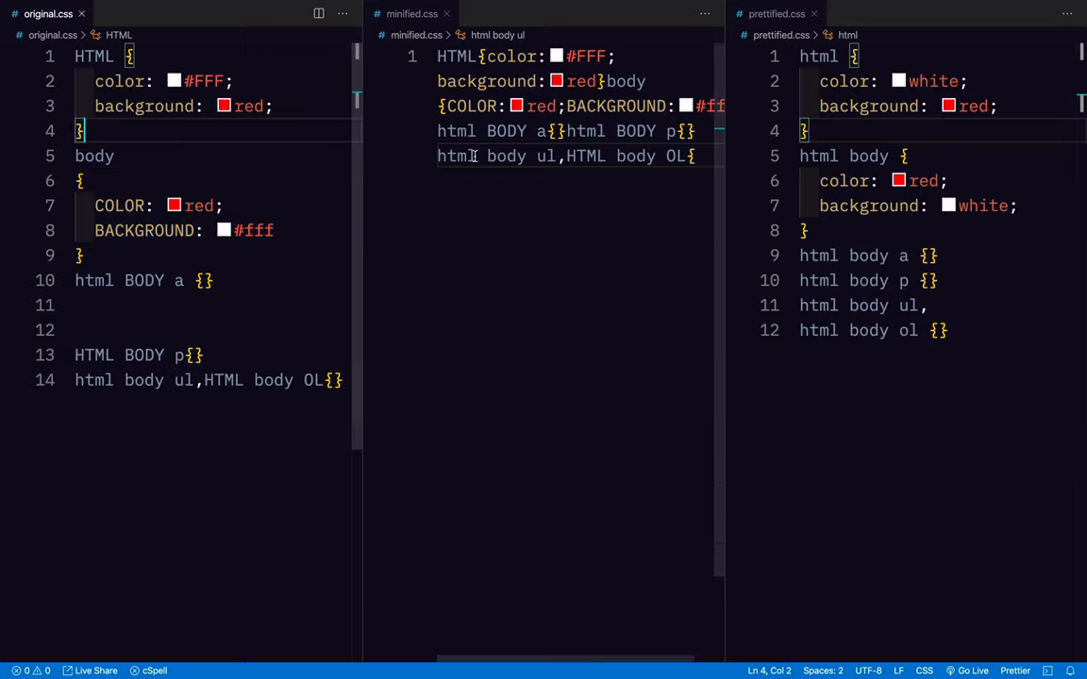
- Compare the body and html selectors and the white/red declarations across the minified and prettified files
double_click(506, 156)
click(830, 156)
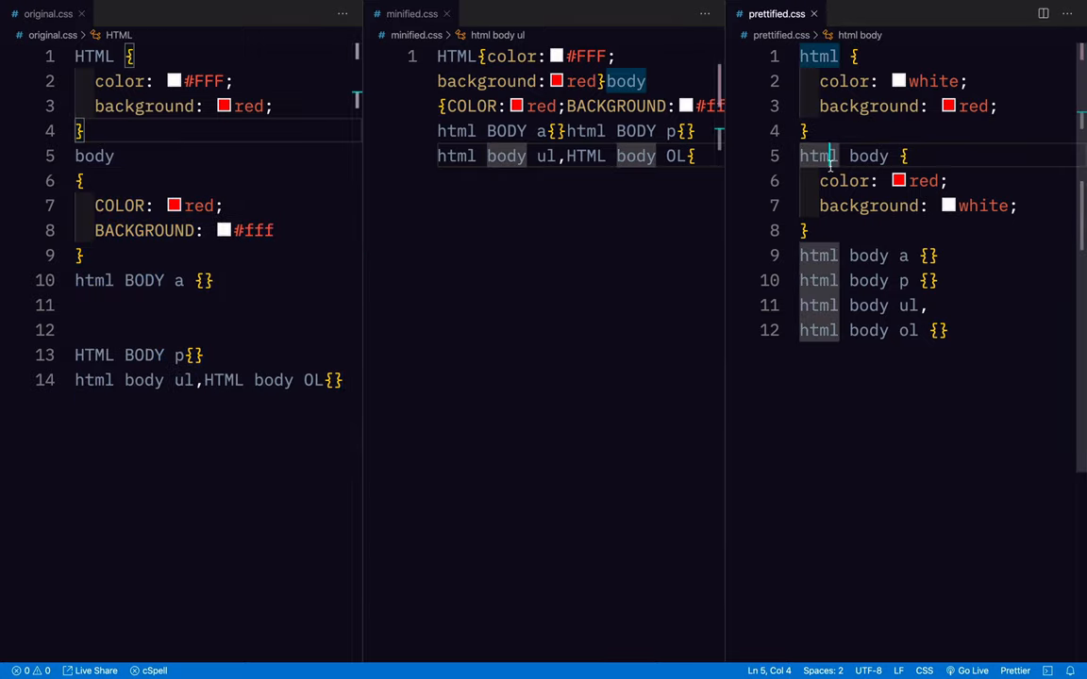
double_click(823, 157)
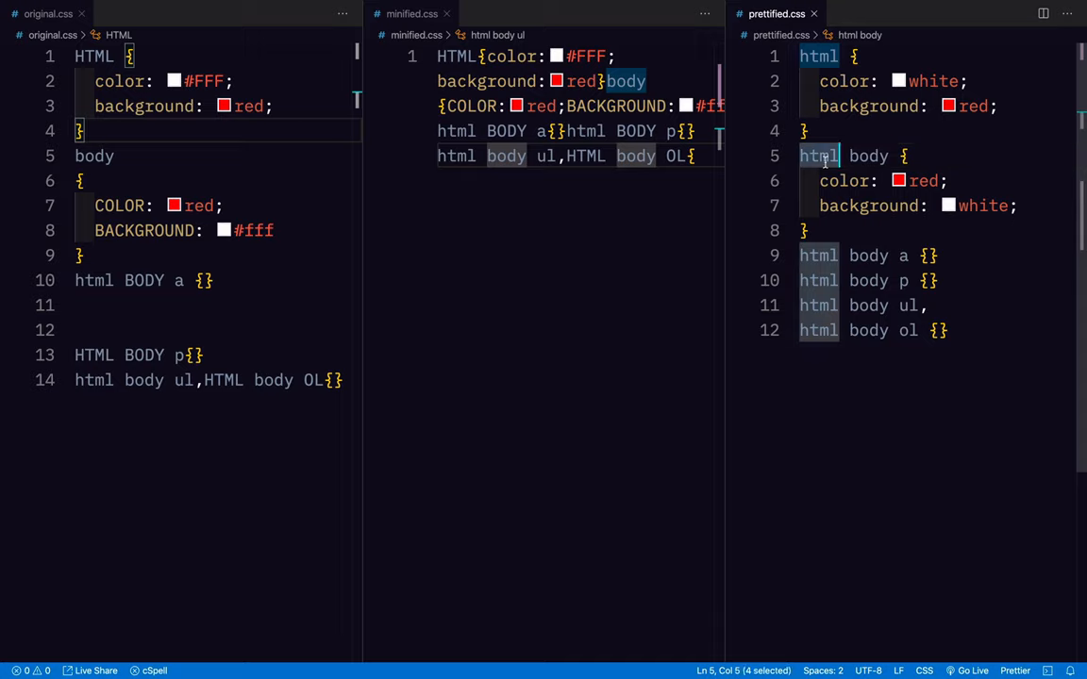
double_click(971, 83)
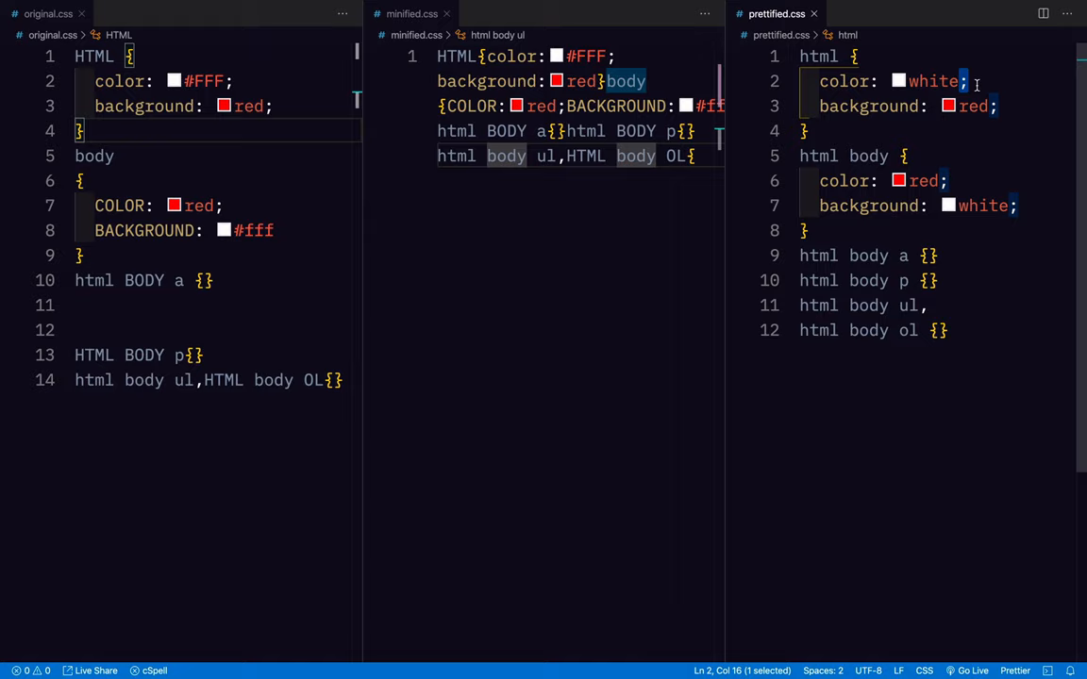
key(shift+Right)
key(shift+Right)
key(shift+Right)
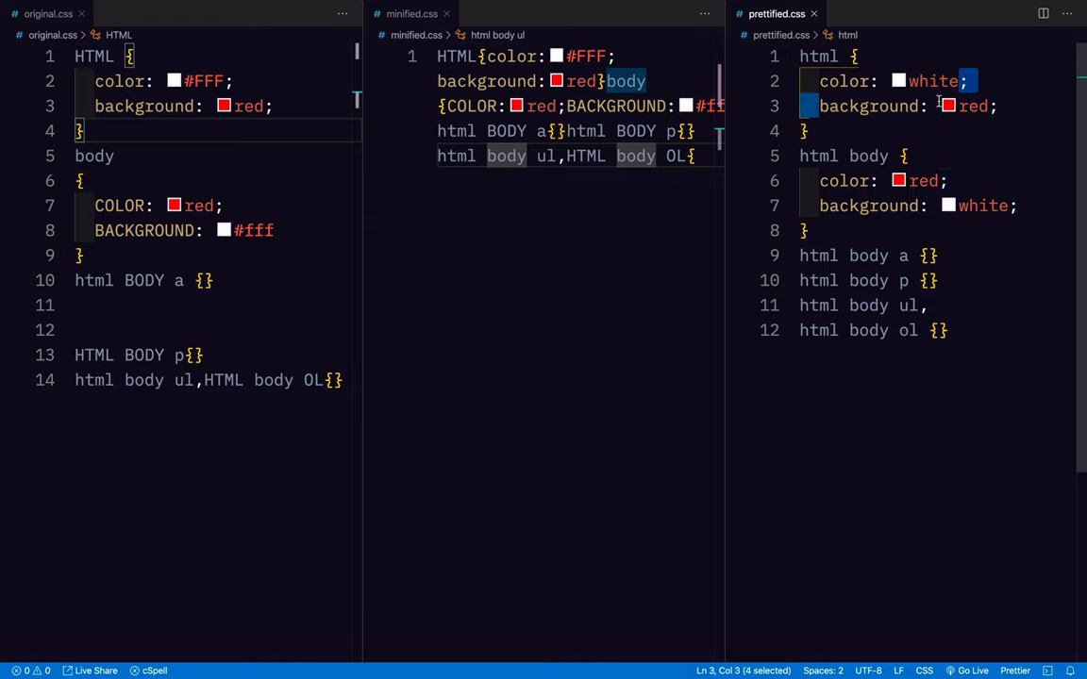
double_click(995, 105)
key(shift+Right)
key(shift+Right)
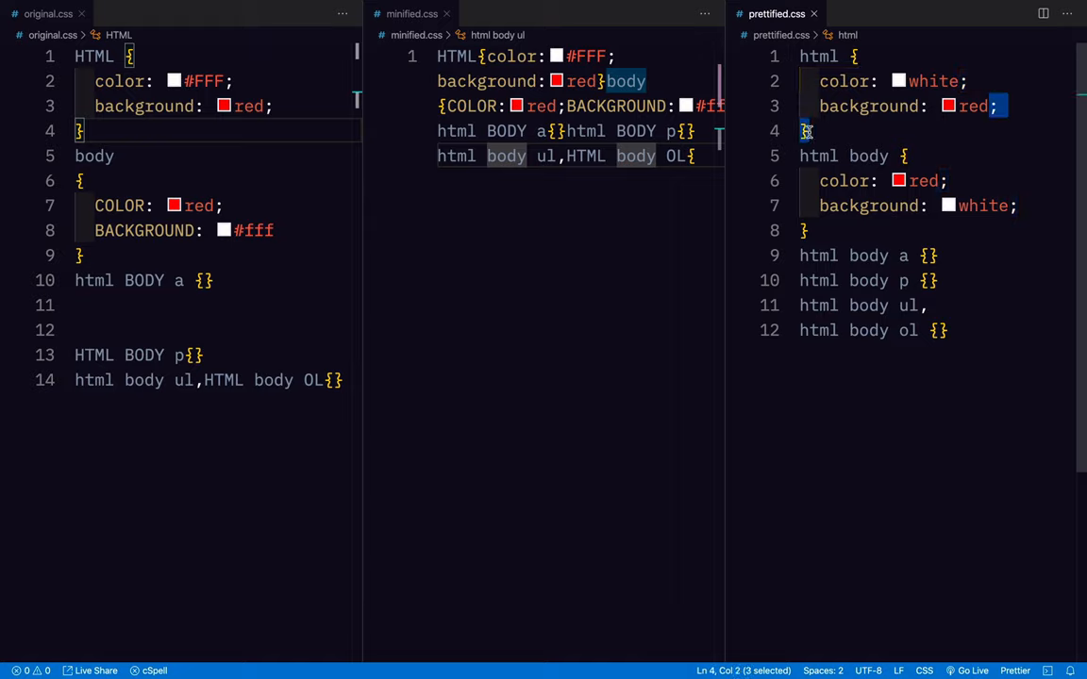
click(981, 106)
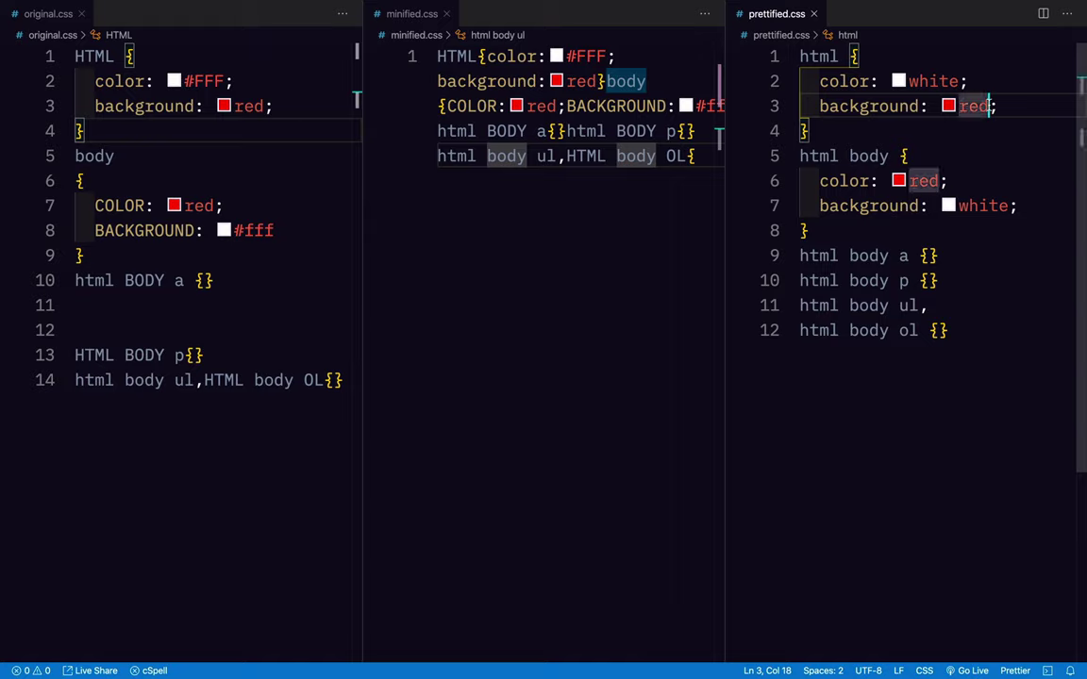
click(955, 81)
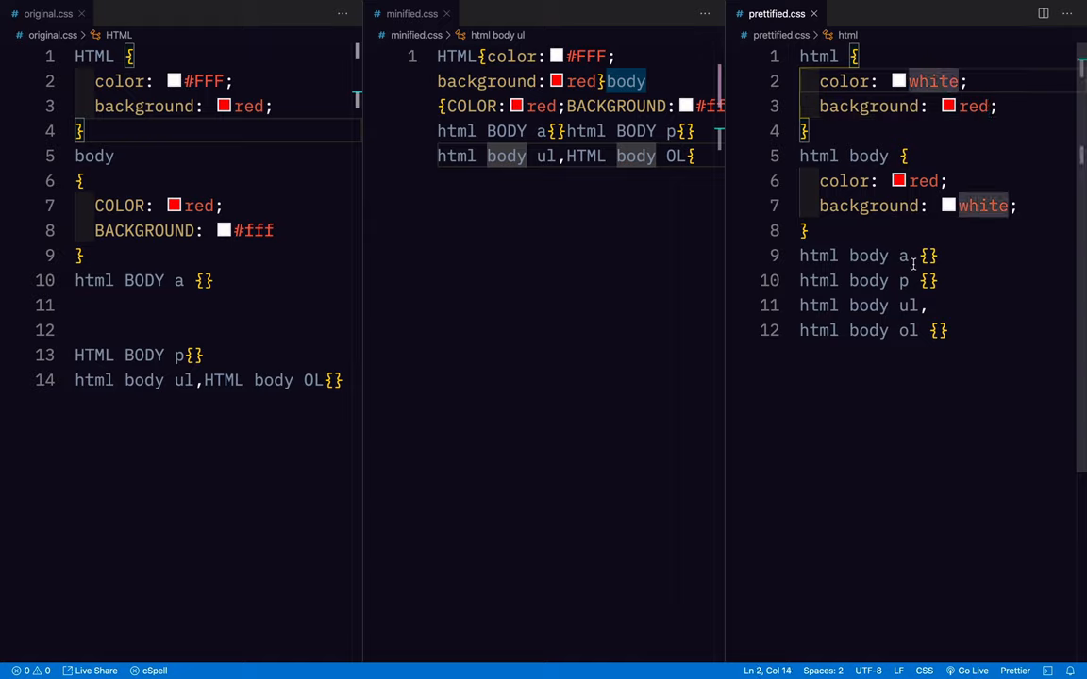
- Step through the end of the body rule and the red declaration in each of the three files
click(265, 252)
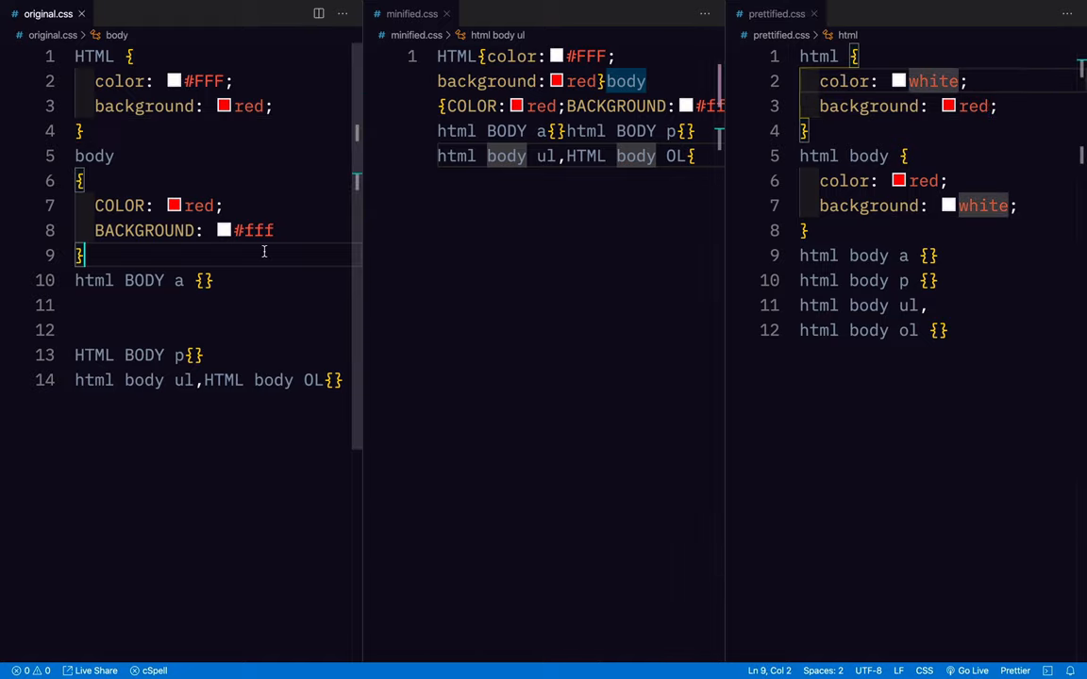
click(521, 255)
click(869, 240)
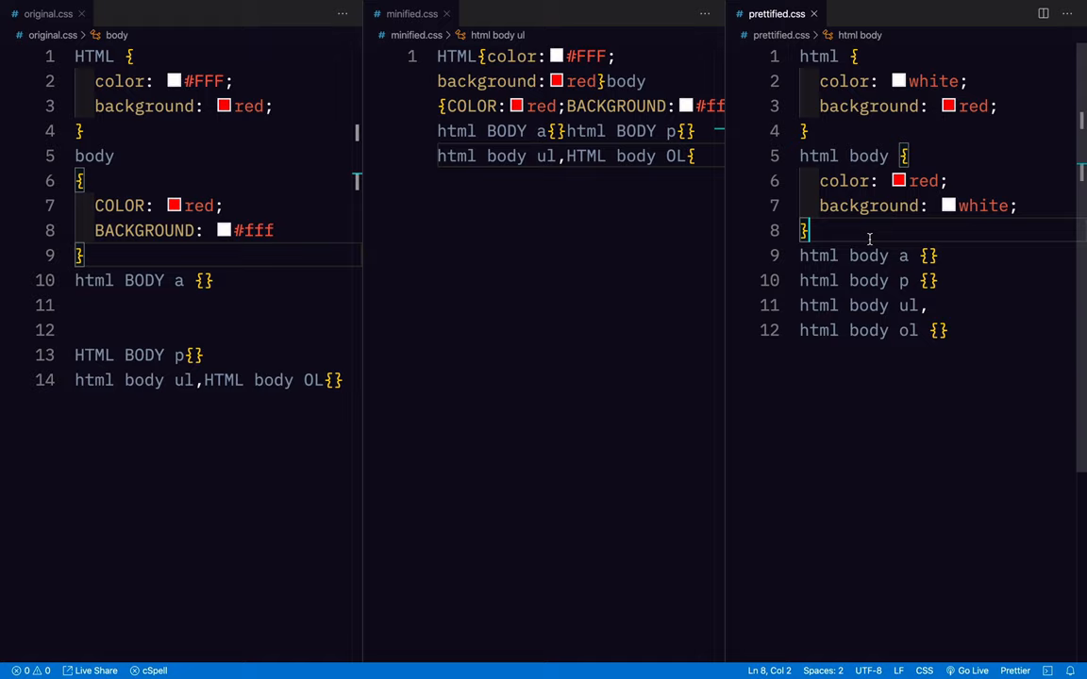
click(230, 177)
click(509, 214)
click(952, 180)
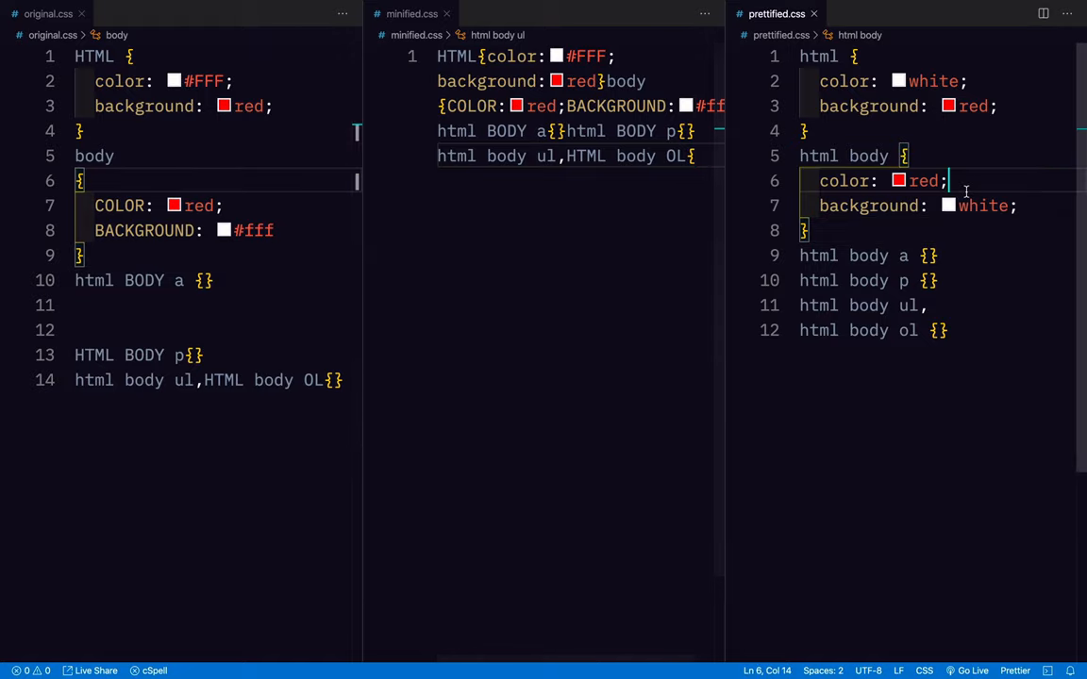
- In the integrated terminal count the bytes of original.css with cat | wc -c (143)
key(ctrl+grave)
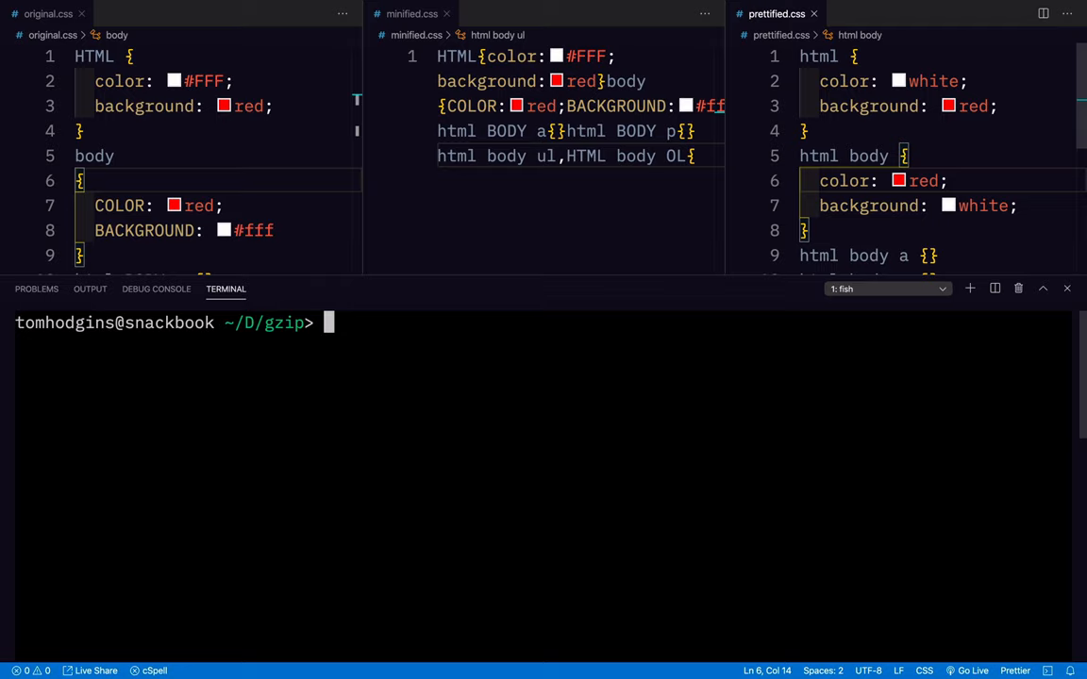
text(cat o)
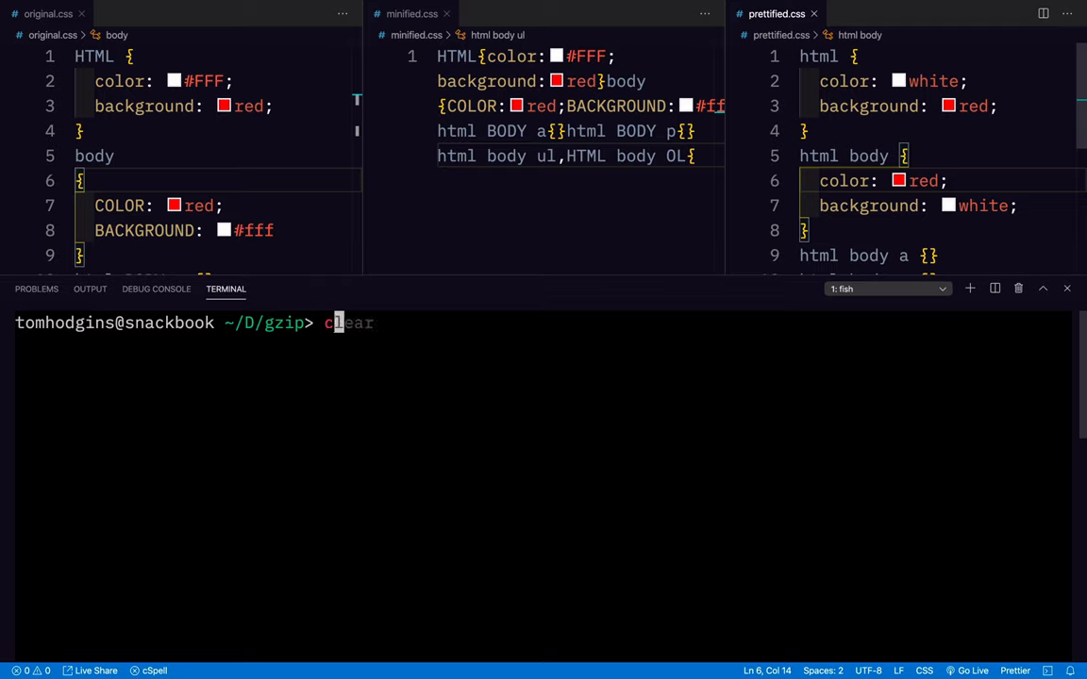
key(Right)
key(Left)
key(Left)
key(Left)
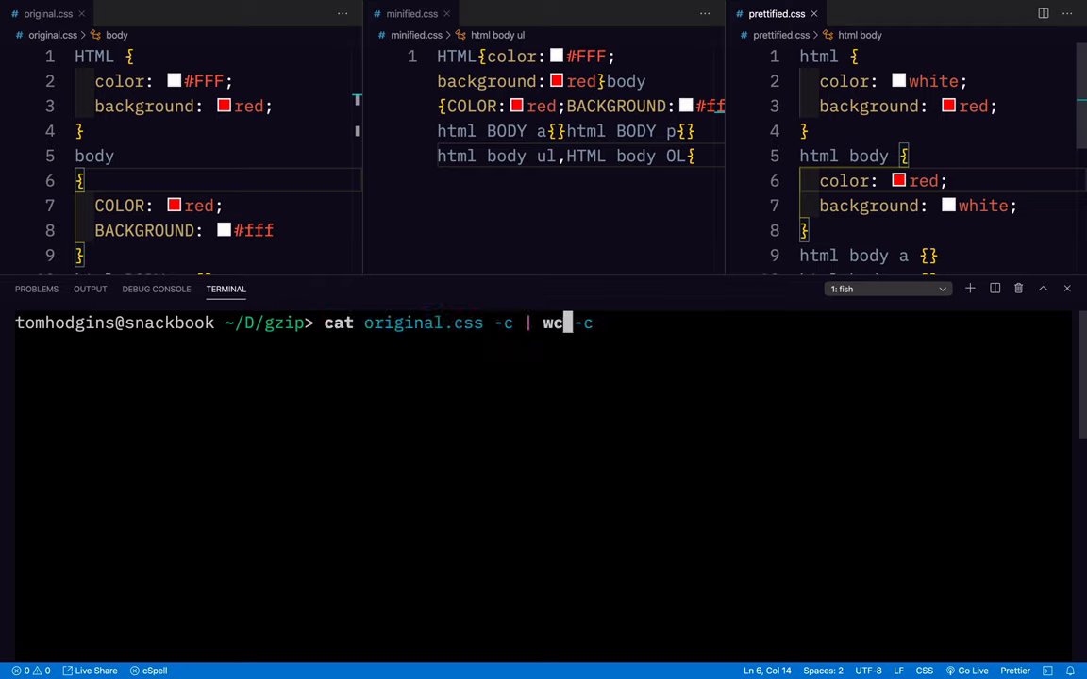
key(BackSpace)
key(BackSpace)
key(BackSpace)
key(Return)
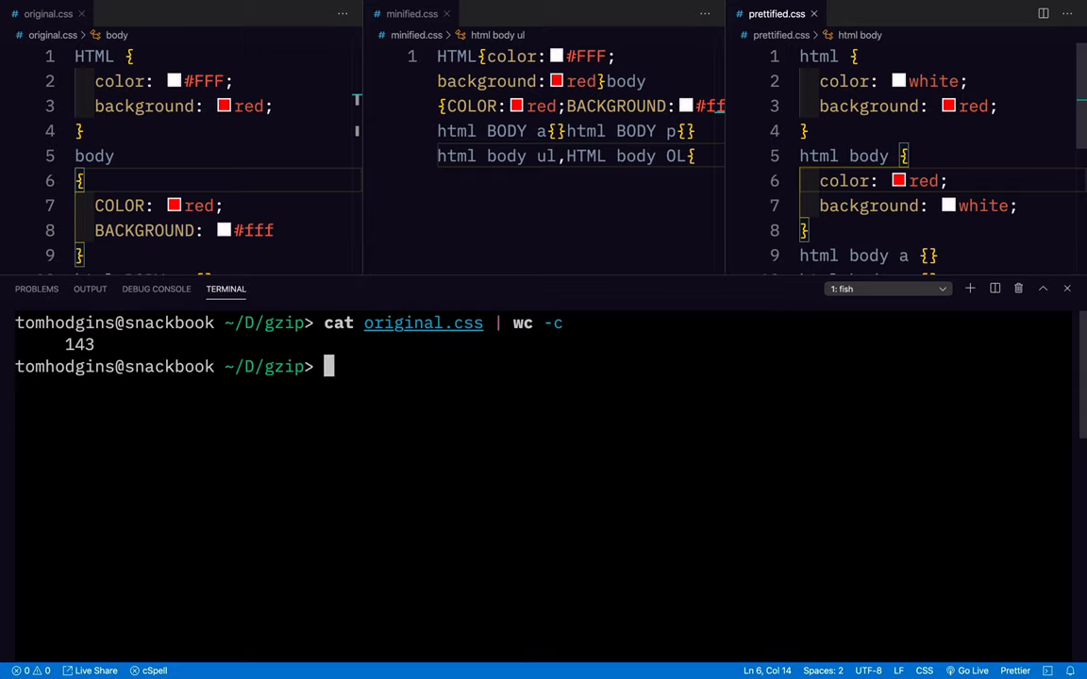
text(cat mini)
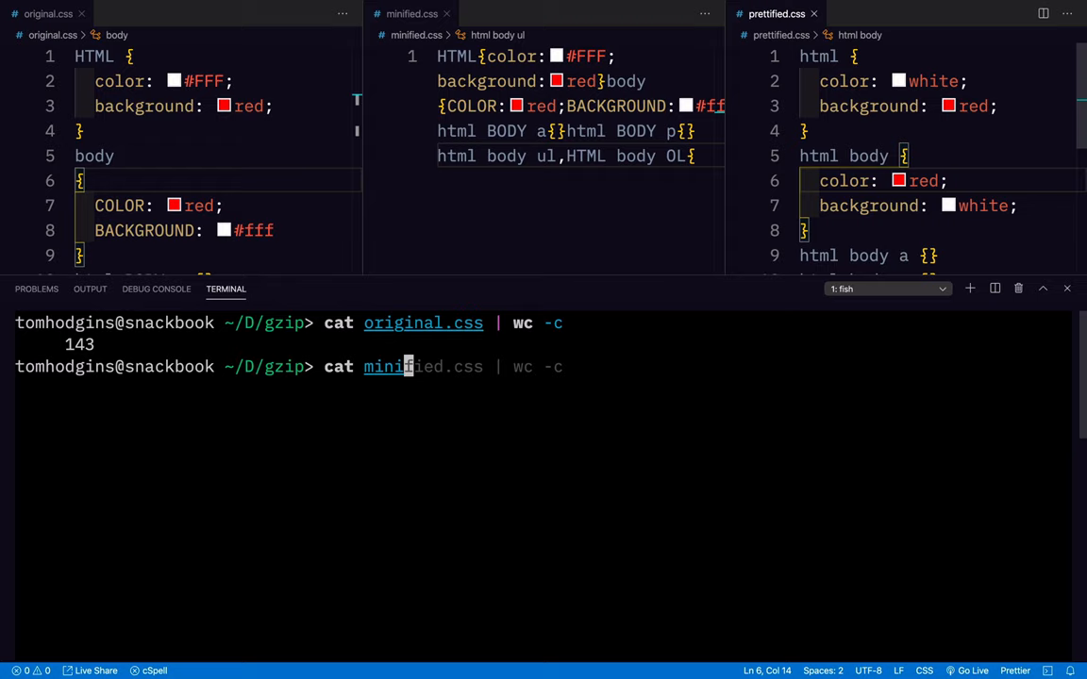
- Count the bytes of minified.css (114) and prettified.css (152) the same way
key(Right)
key(Return)
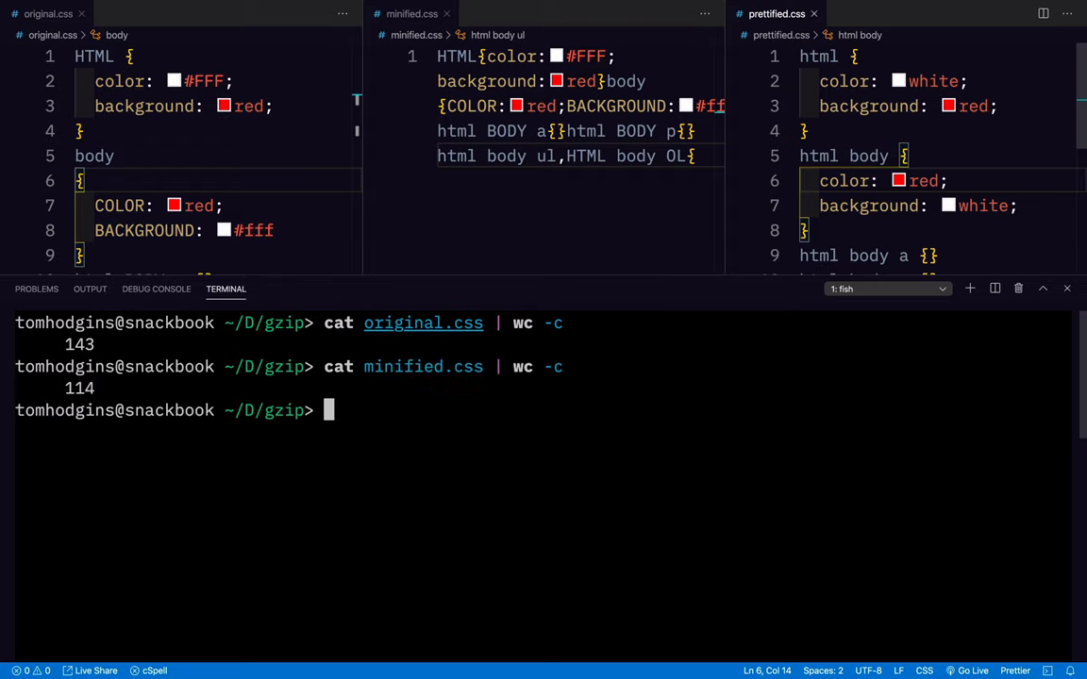
text(c)
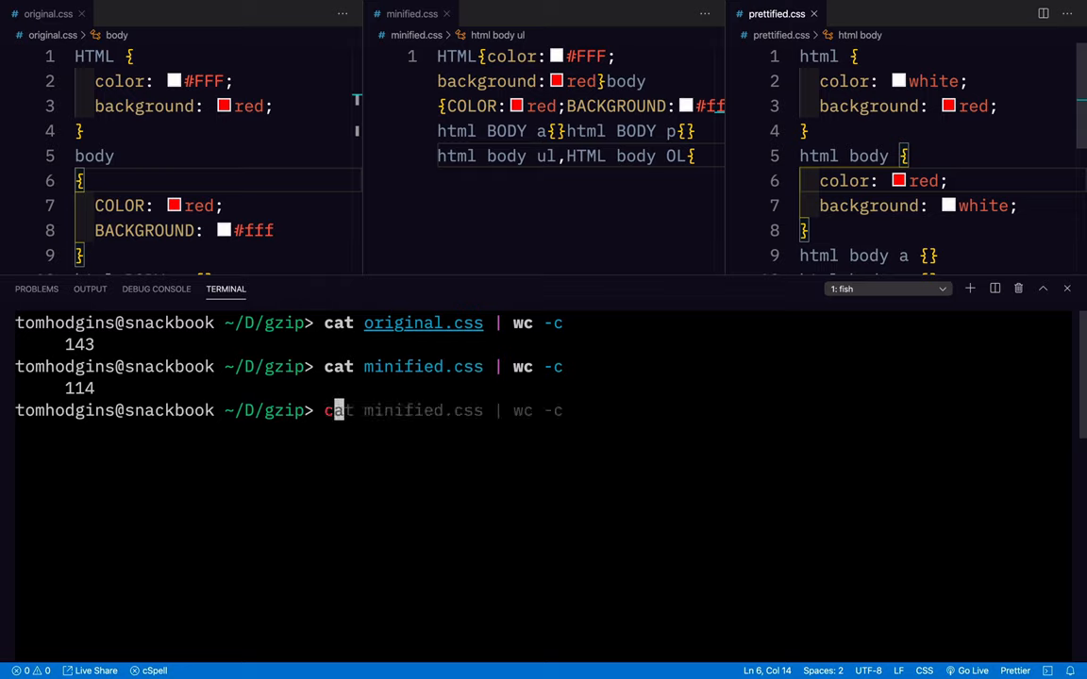
text(at prettified.css | wc -c)
key(Return)
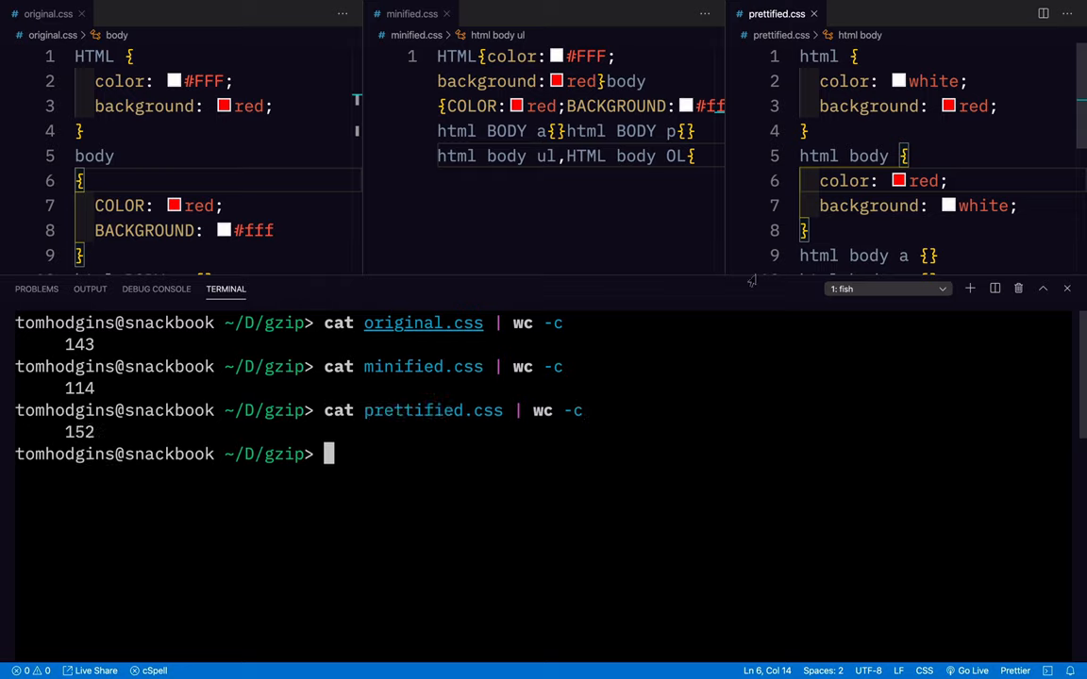
- Resize the terminal panel down to show more CSS, then back up taller
drag(693, 275, 717, 382)
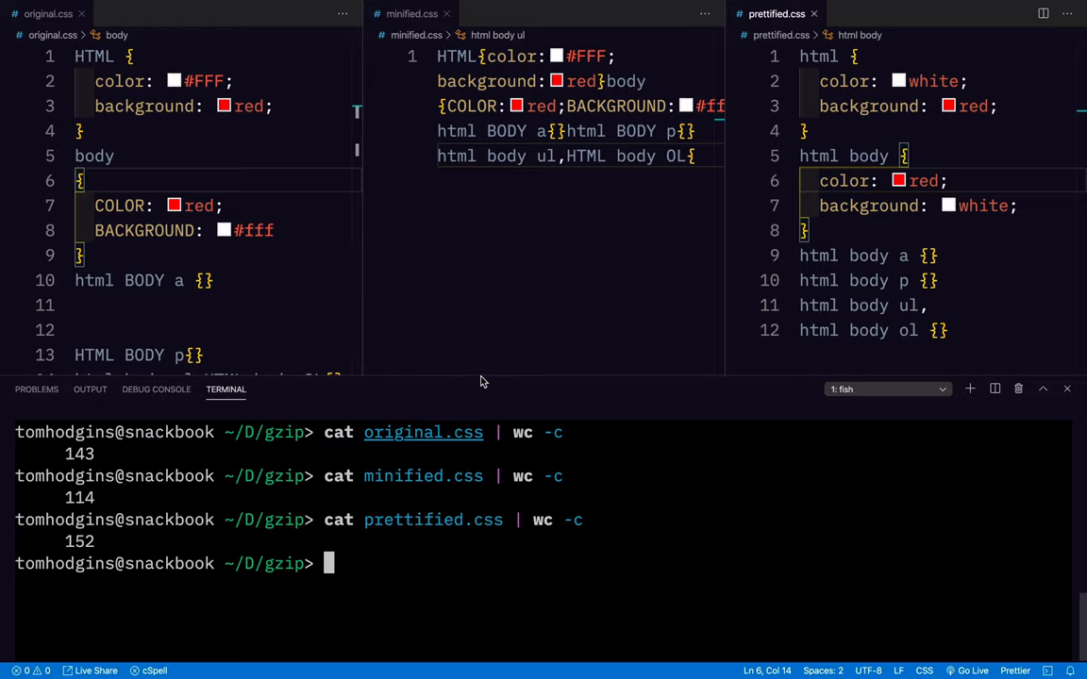
drag(484, 381, 504, 255)
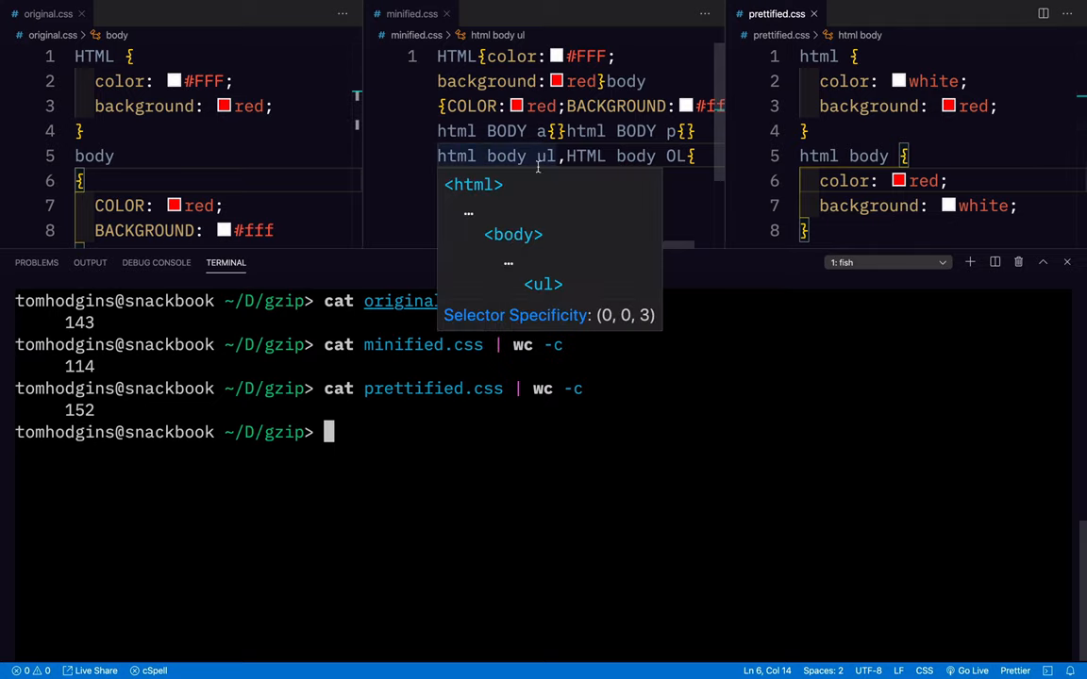
text(gzip )
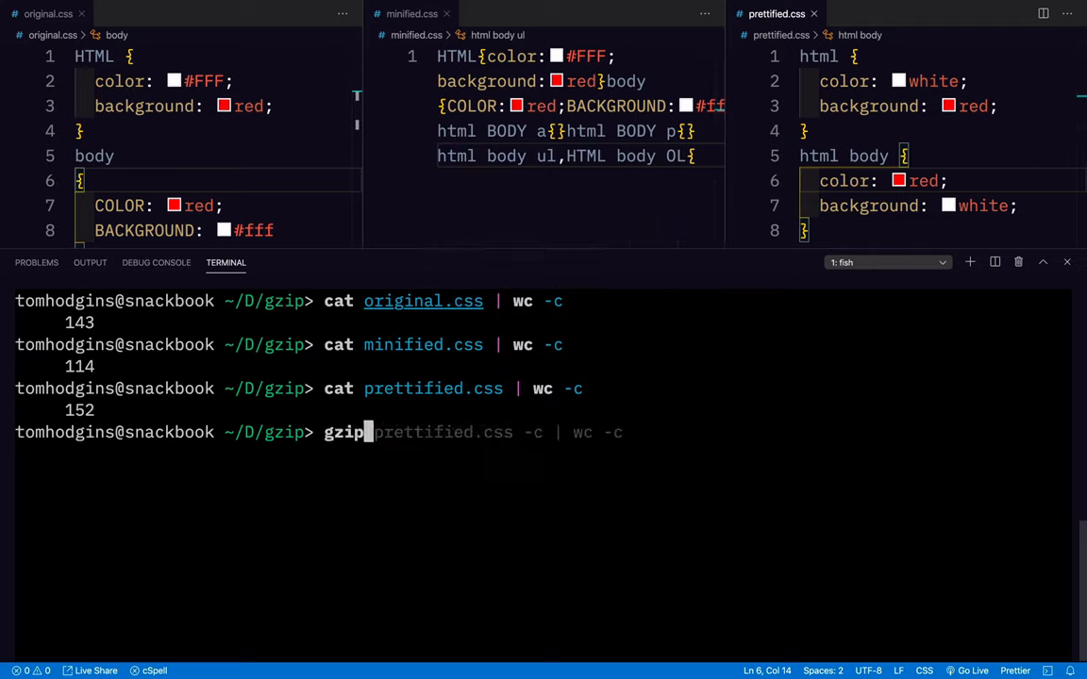
text(or)
- Measure the gzipped size of original.css with gzip -c | wc -c (147) and compare it to the raw 143
key(BackSpace)
key(BackSpace)
text(or)
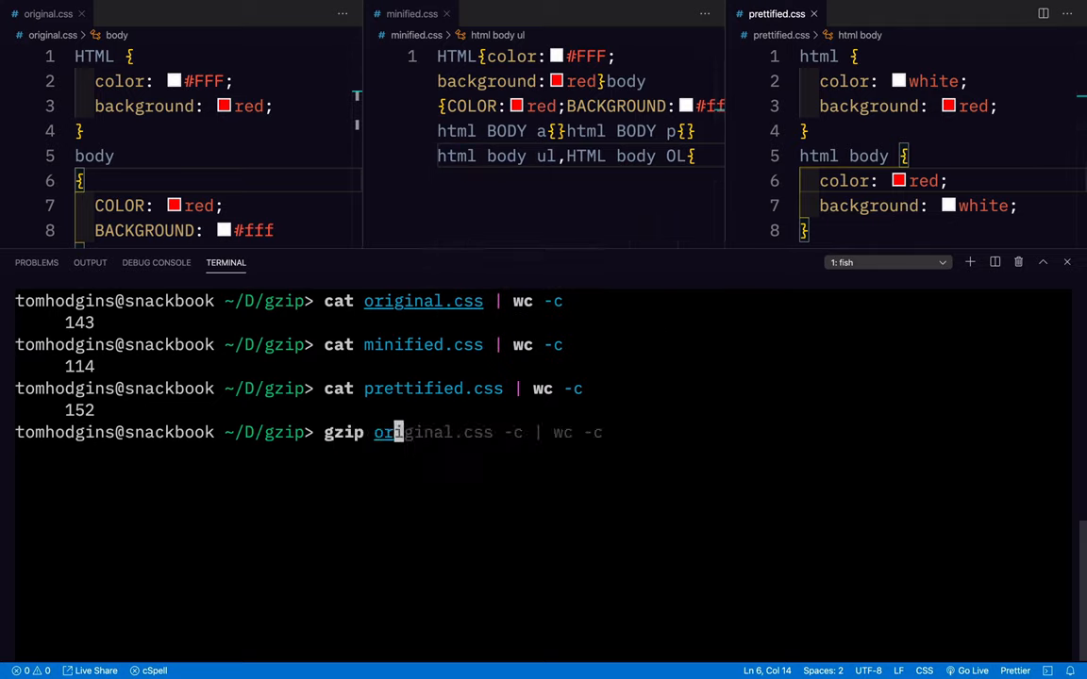
key(Right)
key(Return)
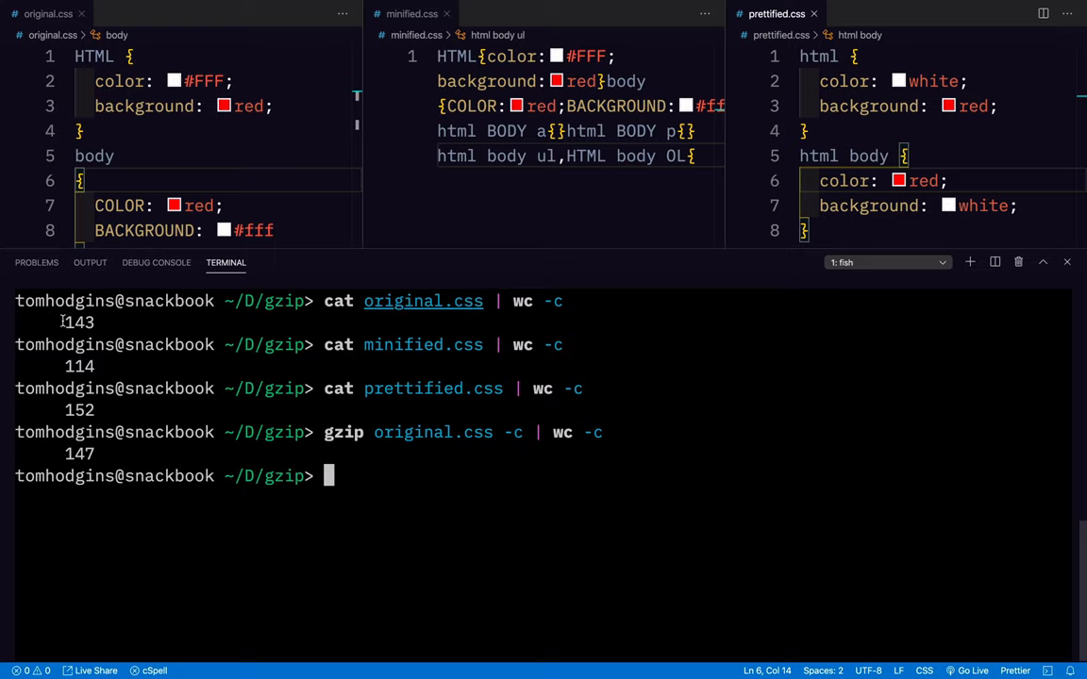
drag(64, 322, 98, 322)
click(490, 509)
text(gzip mi)
- Measure the gzipped sizes of minified.css (123) and prettified.css (112), noting minified's raw 114
key(Right)
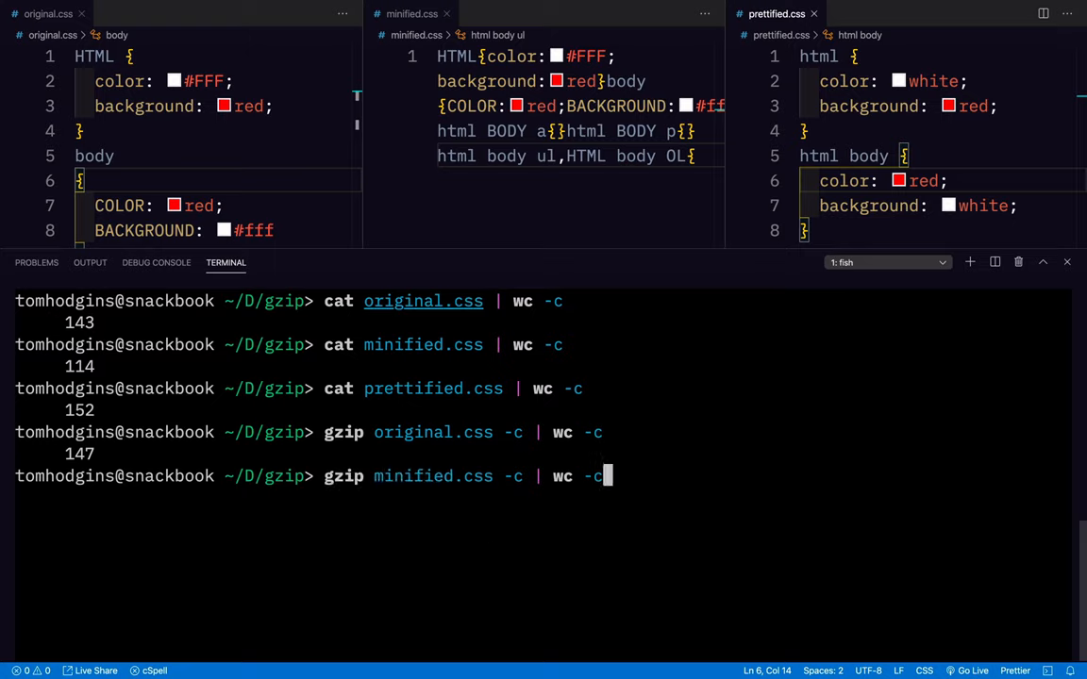
key(Return)
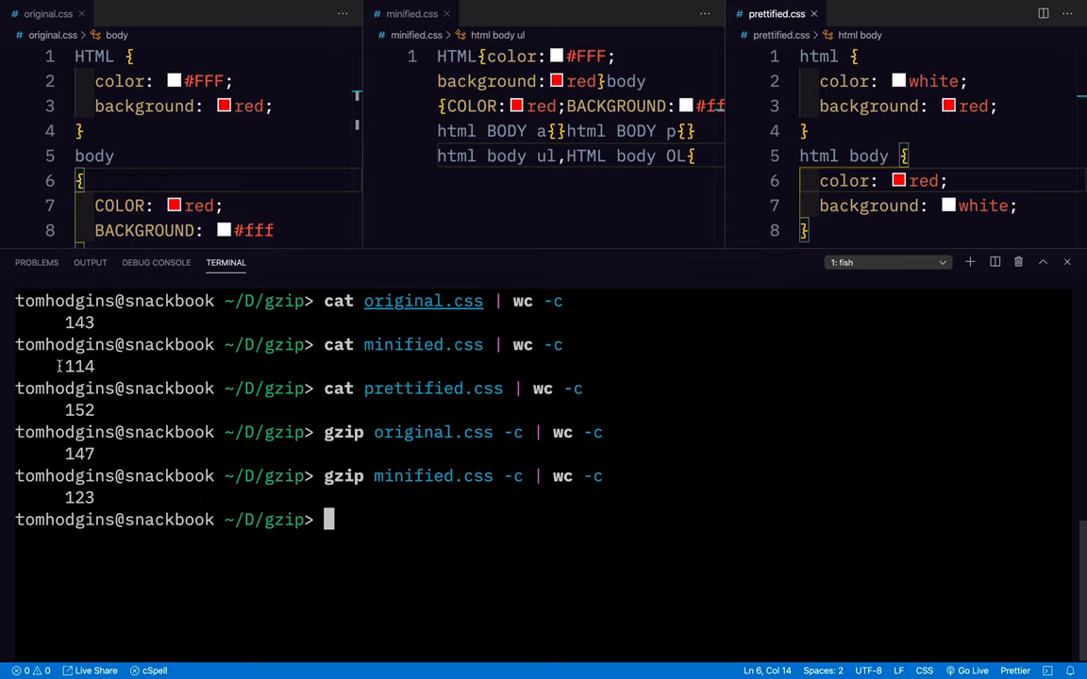
drag(59, 366, 98, 366)
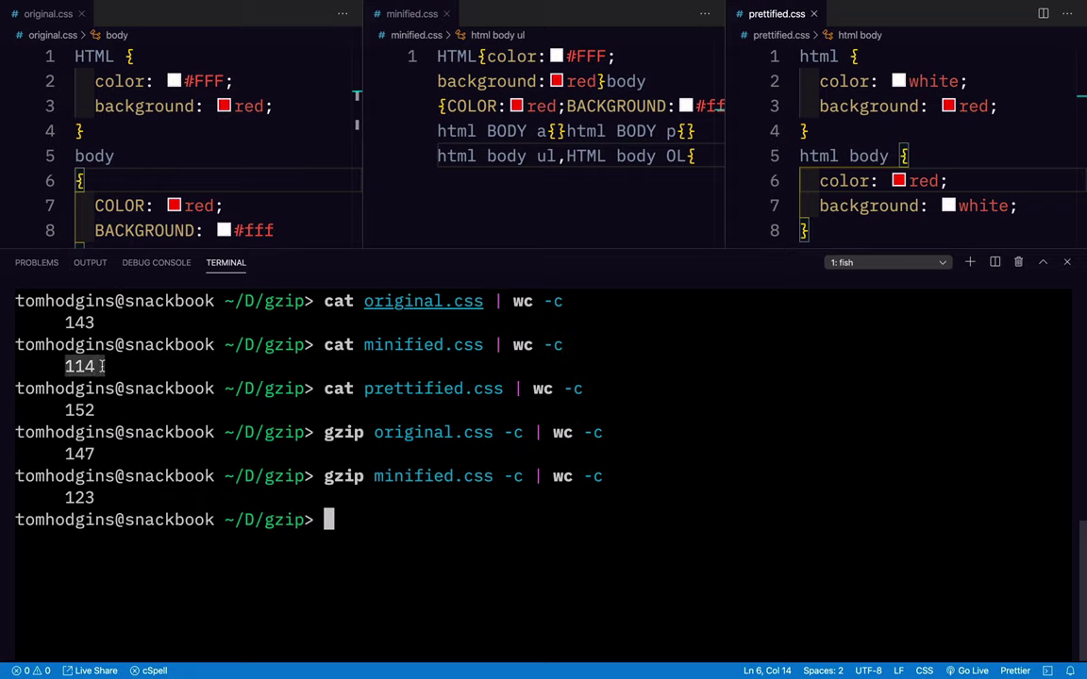
click(368, 520)
text(gzip p)
key(Right)
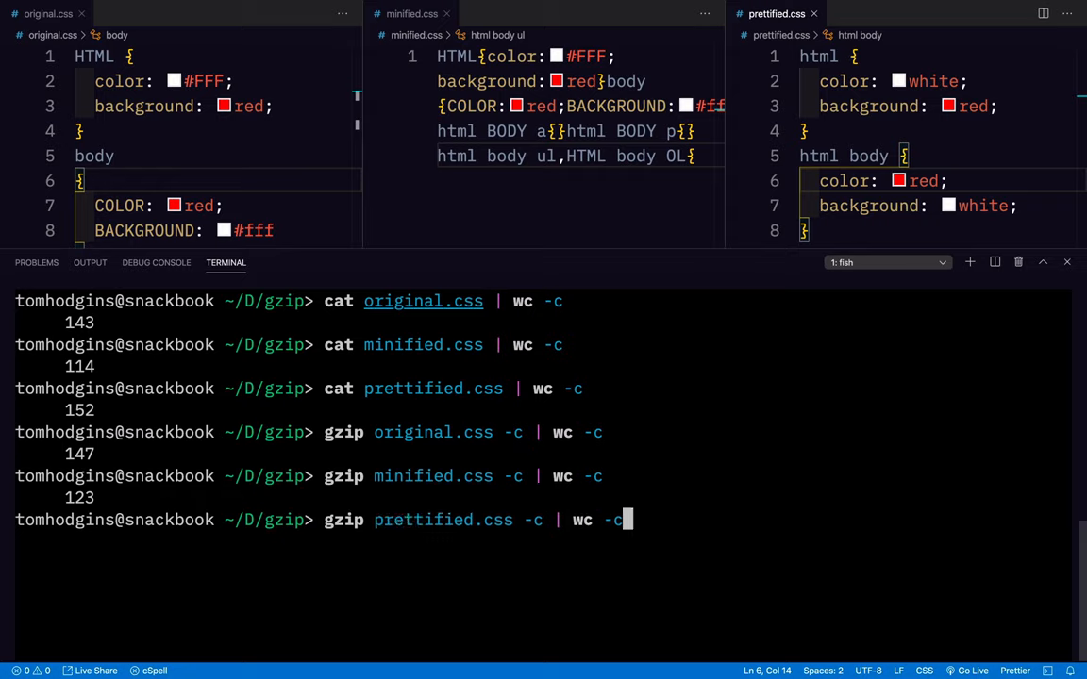
key(Return)
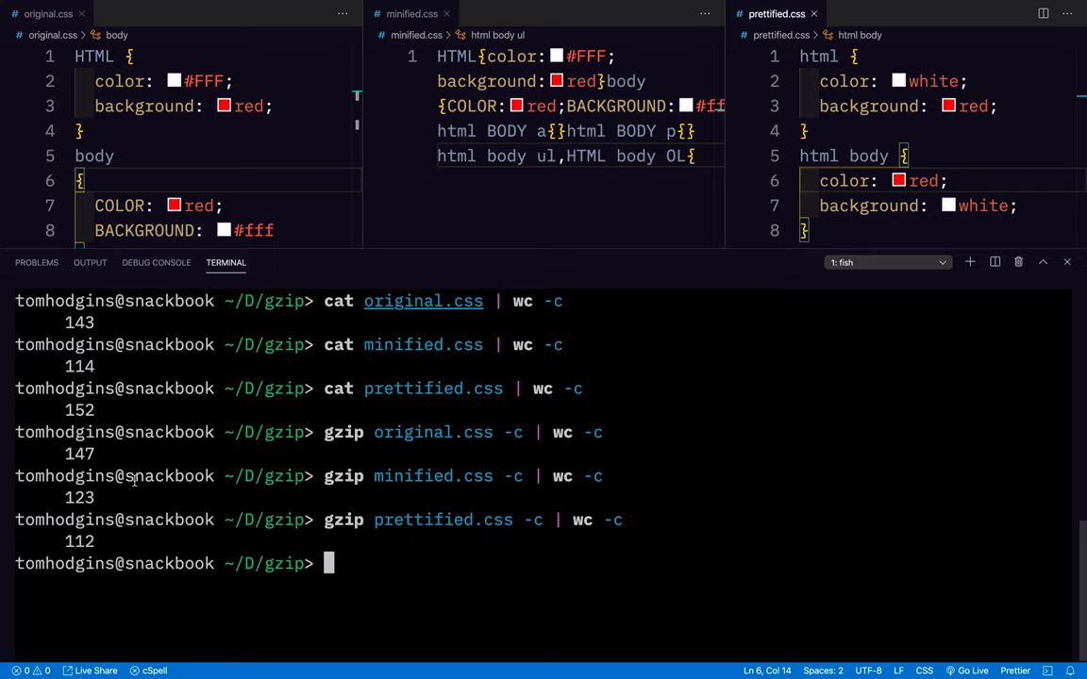
- Highlight the prettified sizes 152 and 112, then all three raw sizes and the minified 114
double_click(76, 409)
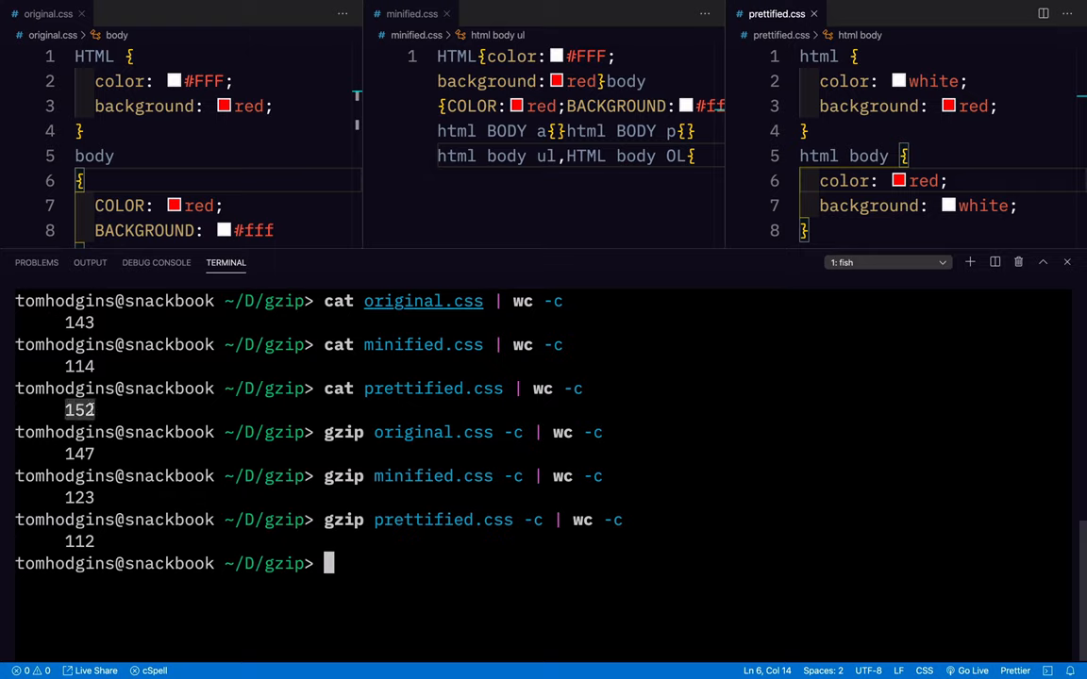
double_click(79, 540)
drag(102, 540, 56, 540)
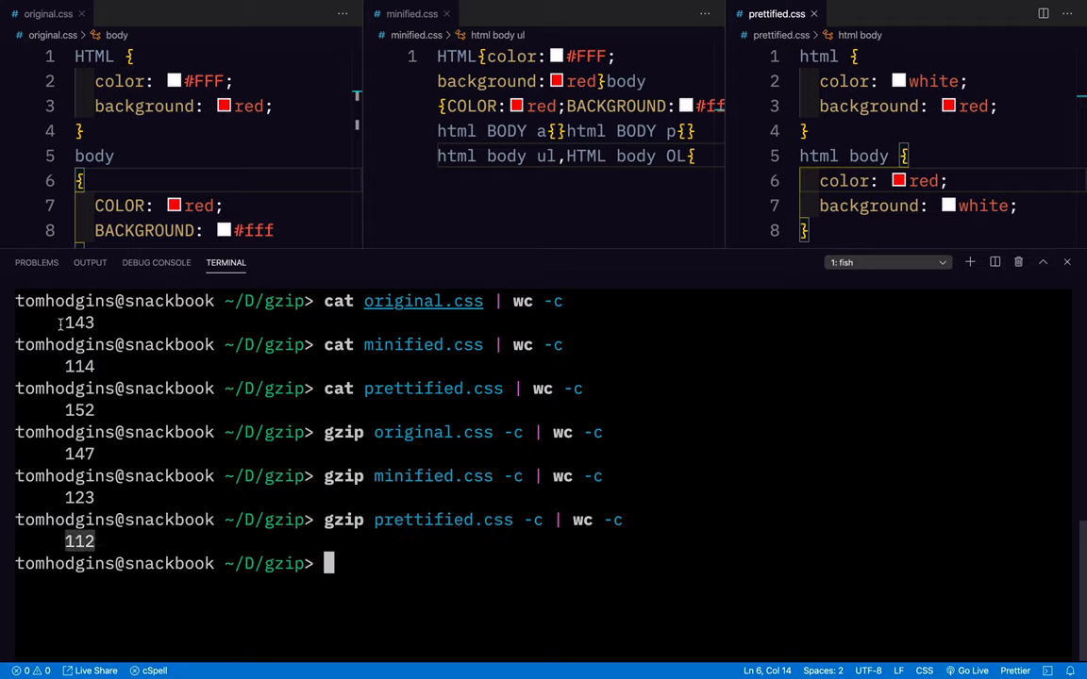
drag(59, 322, 100, 407)
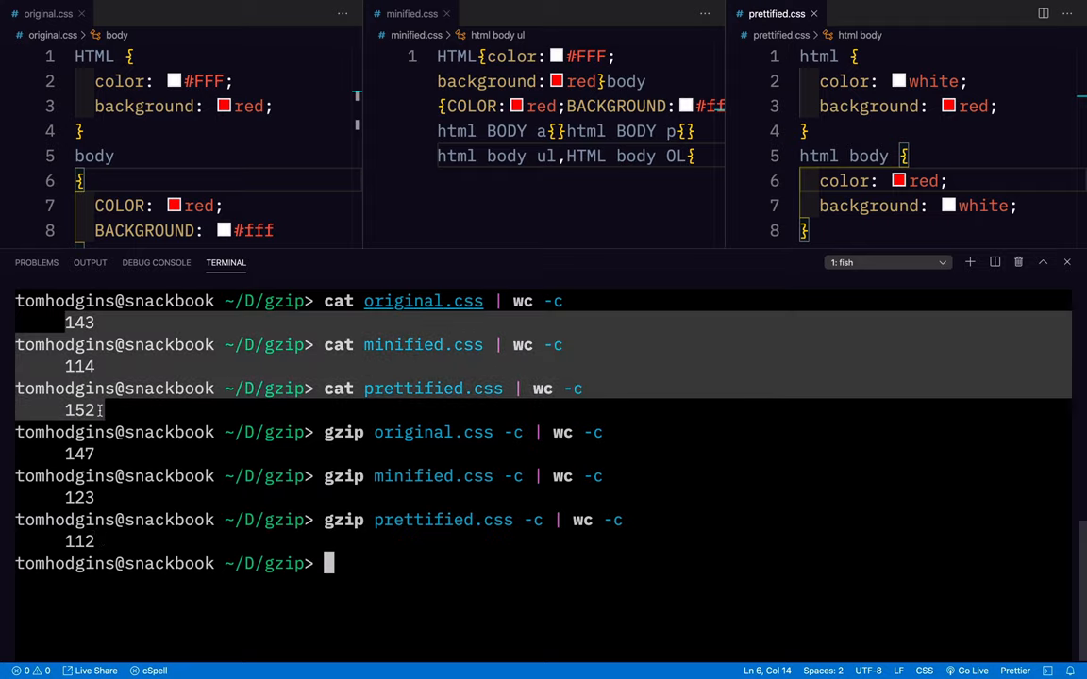
click(91, 368)
drag(59, 366, 97, 366)
click(97, 366)
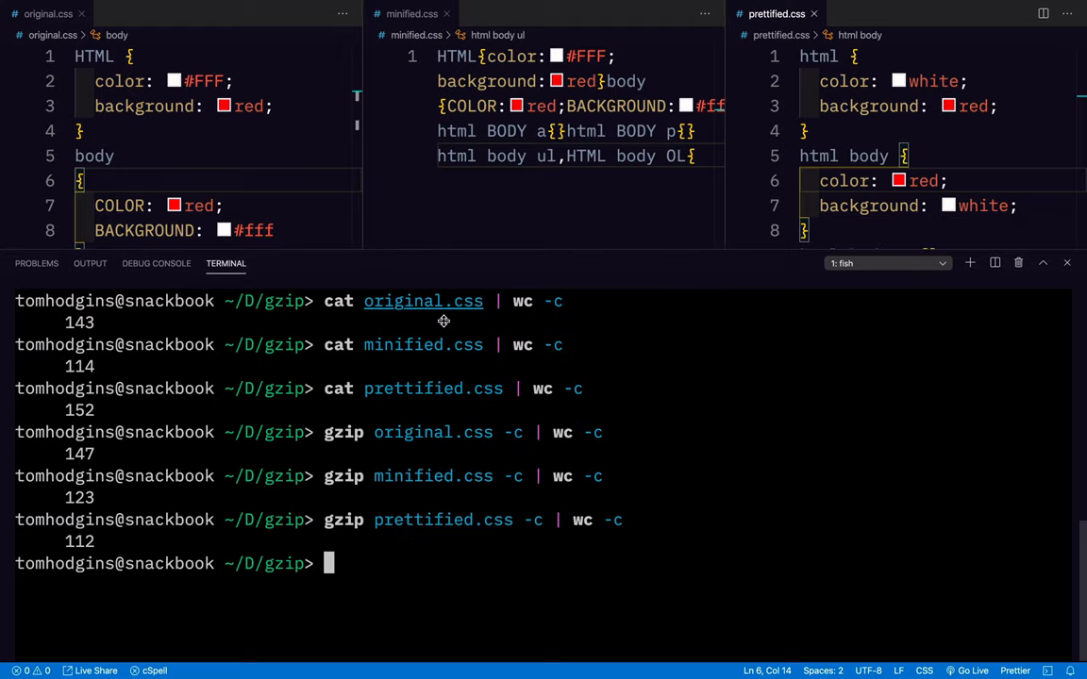
- Drag the panel divider down so the three CSS files get more room above the terminal
drag(444, 255, 443, 347)
click(198, 255)
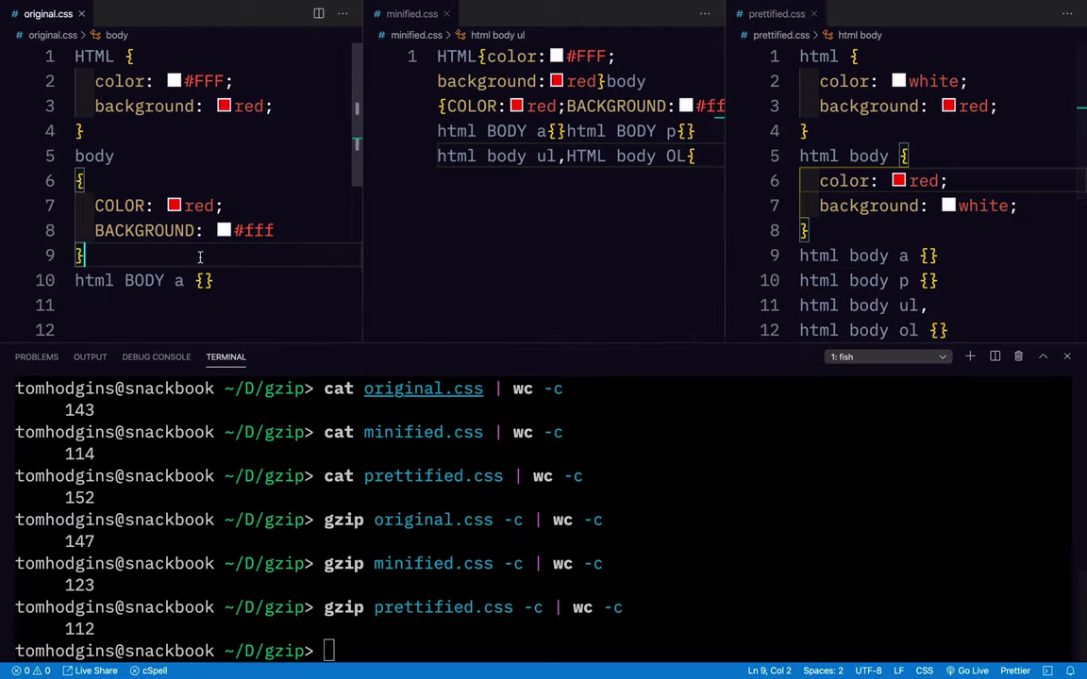
click(557, 163)
key(ctrl+a)
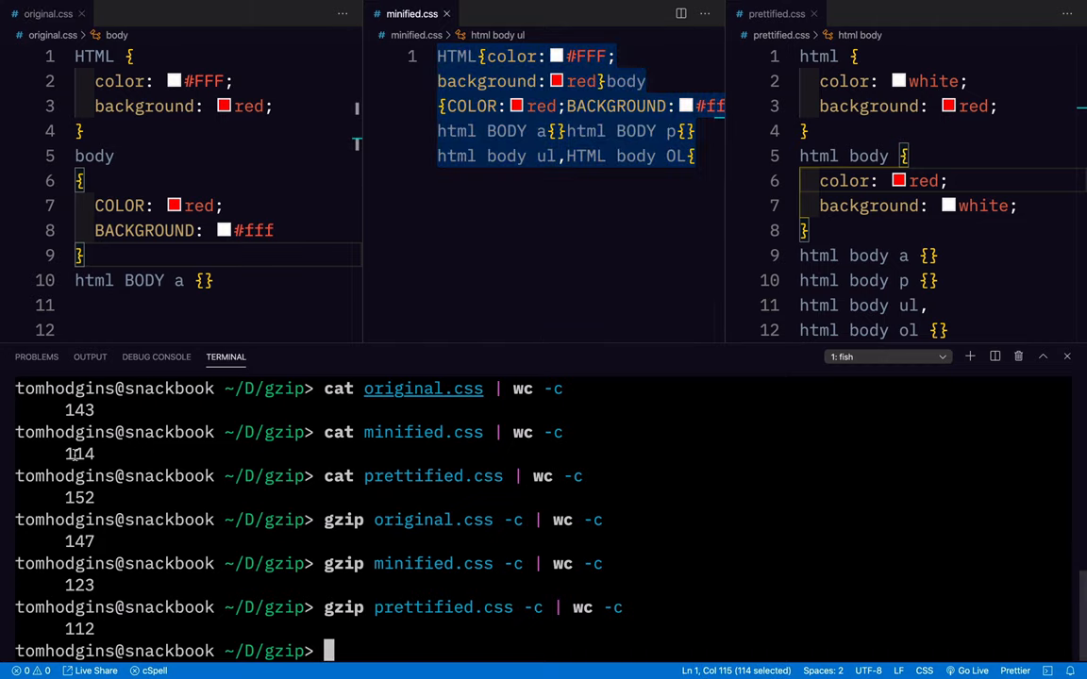
drag(59, 454, 501, 439)
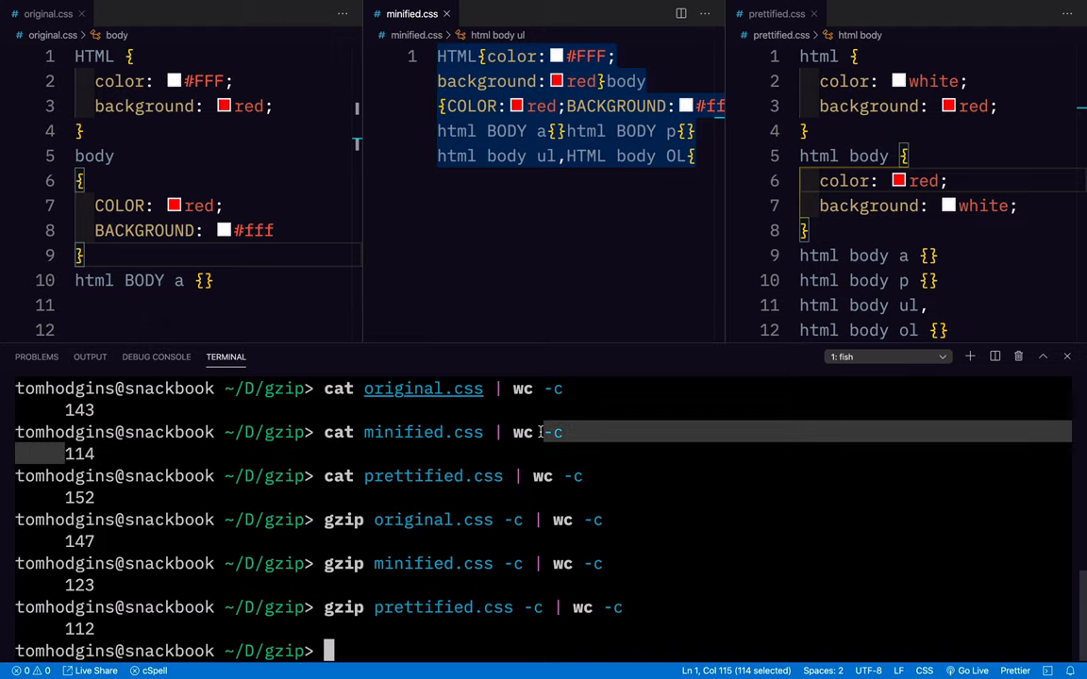
click(501, 440)
click(594, 174)
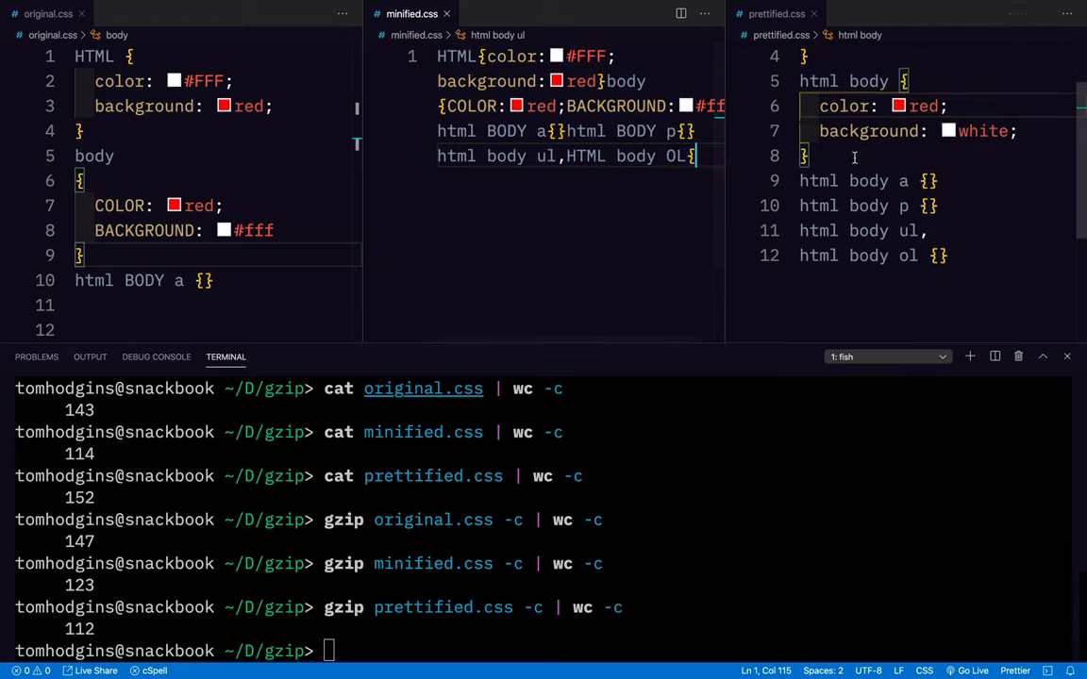
scroll(852, 157, down, 5)
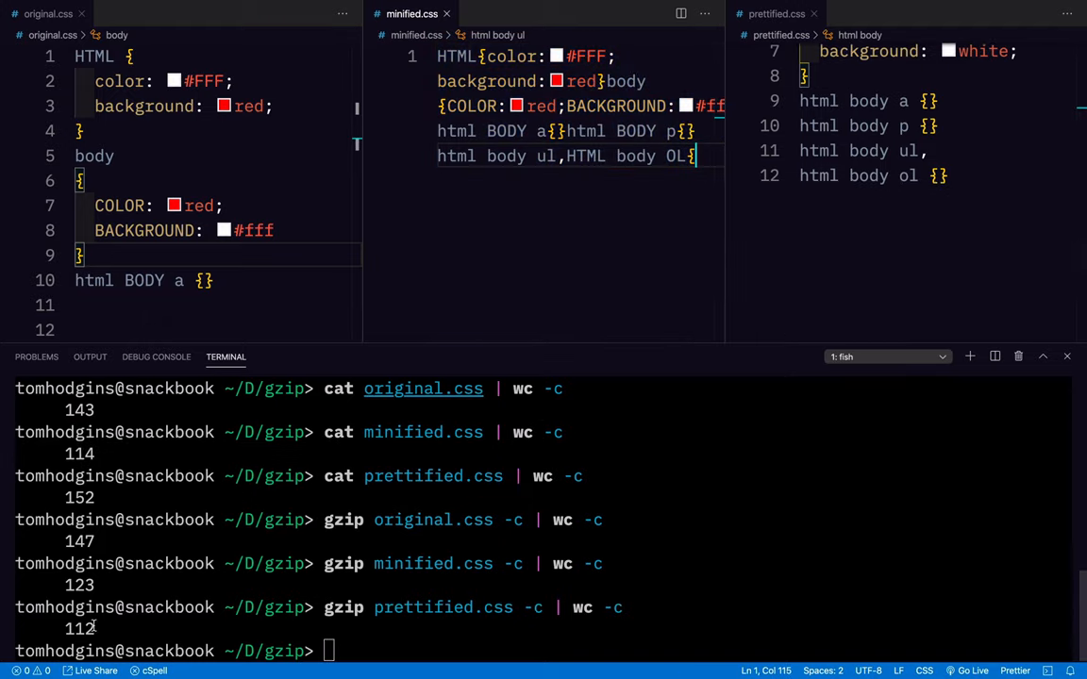
drag(94, 626, 57, 627)
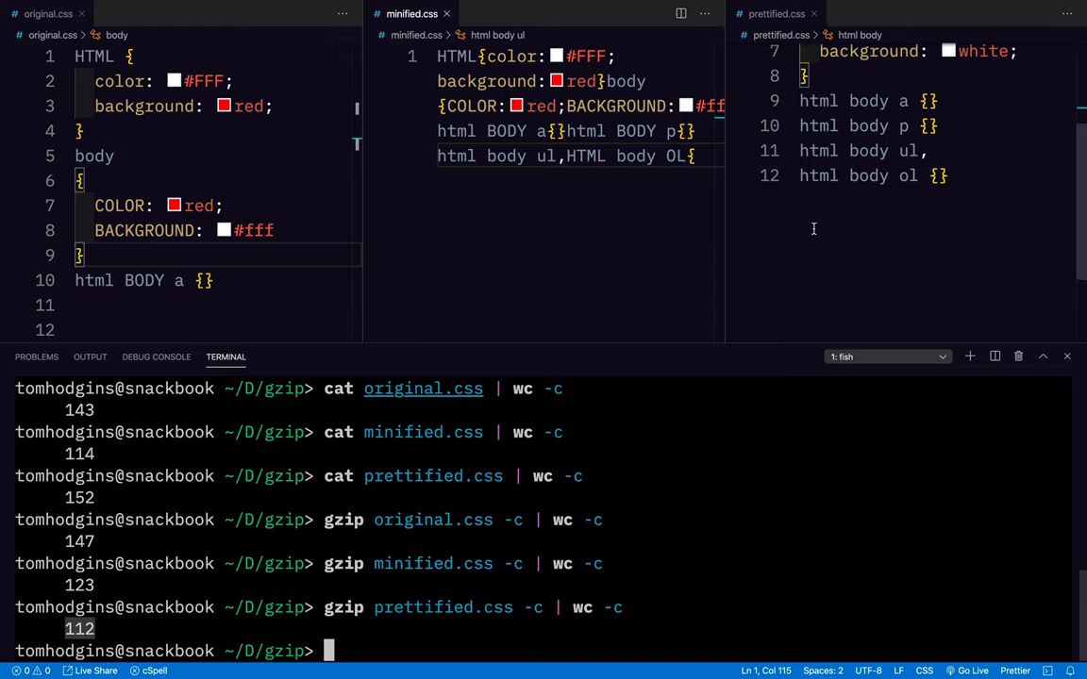
scroll(811, 230, up, 3)
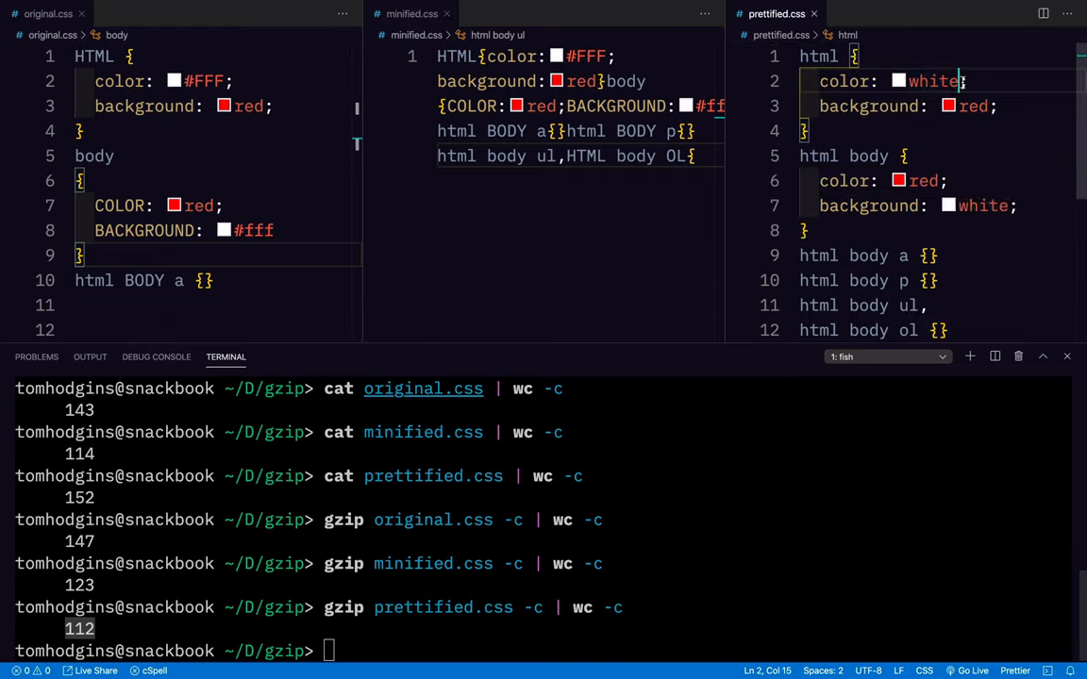
drag(969, 82, 959, 83)
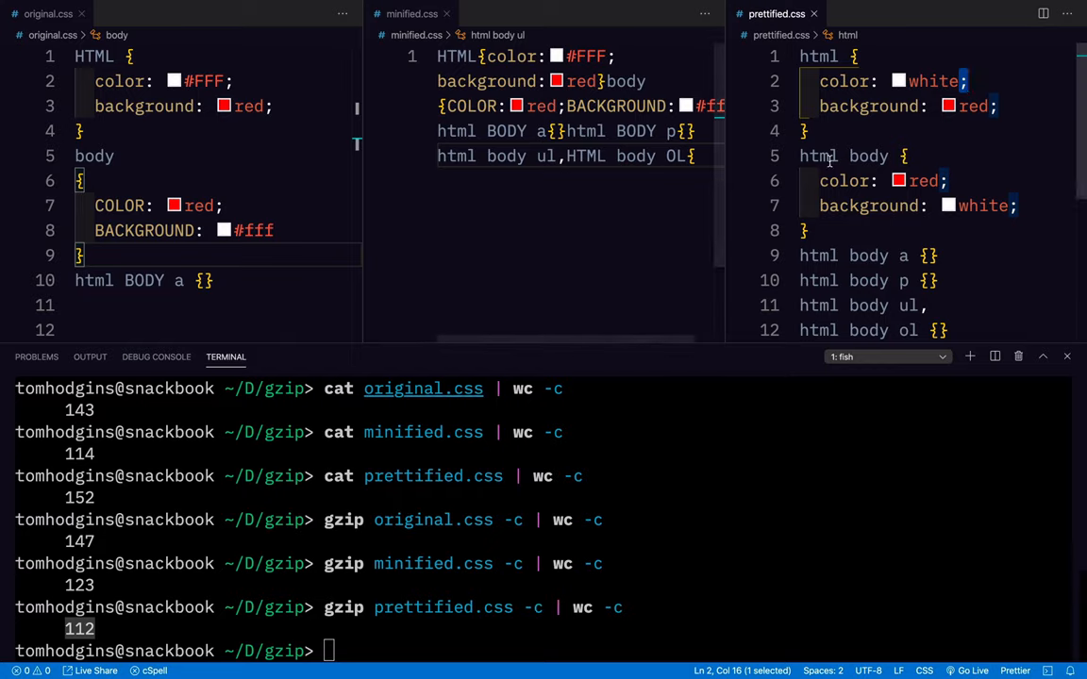
drag(810, 131, 808, 230)
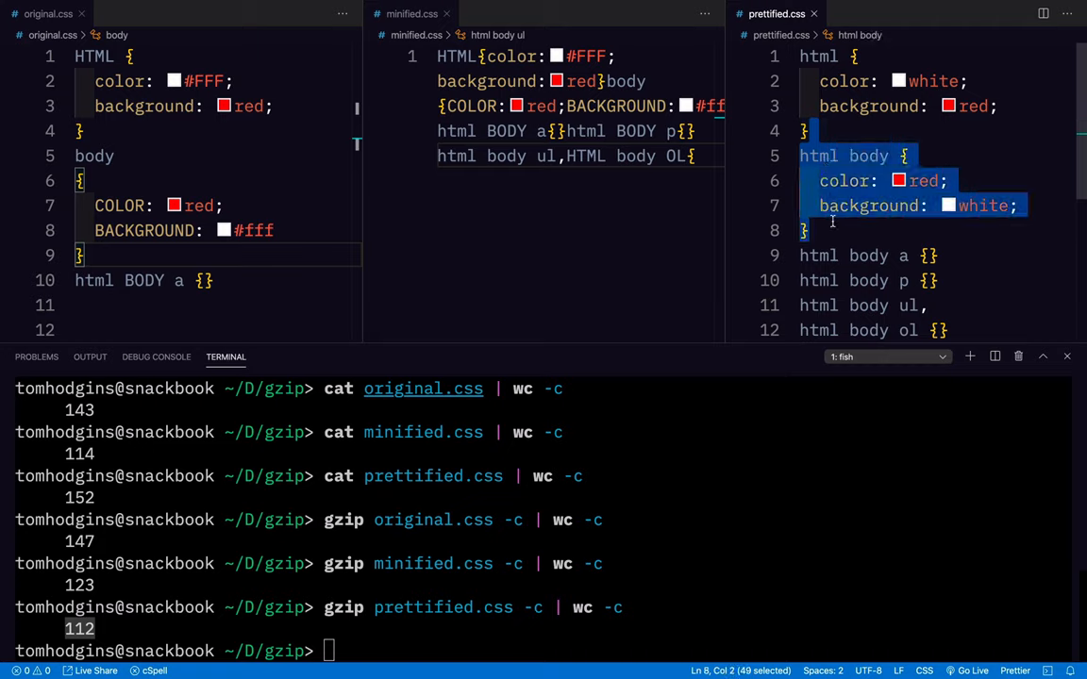
click(538, 131)
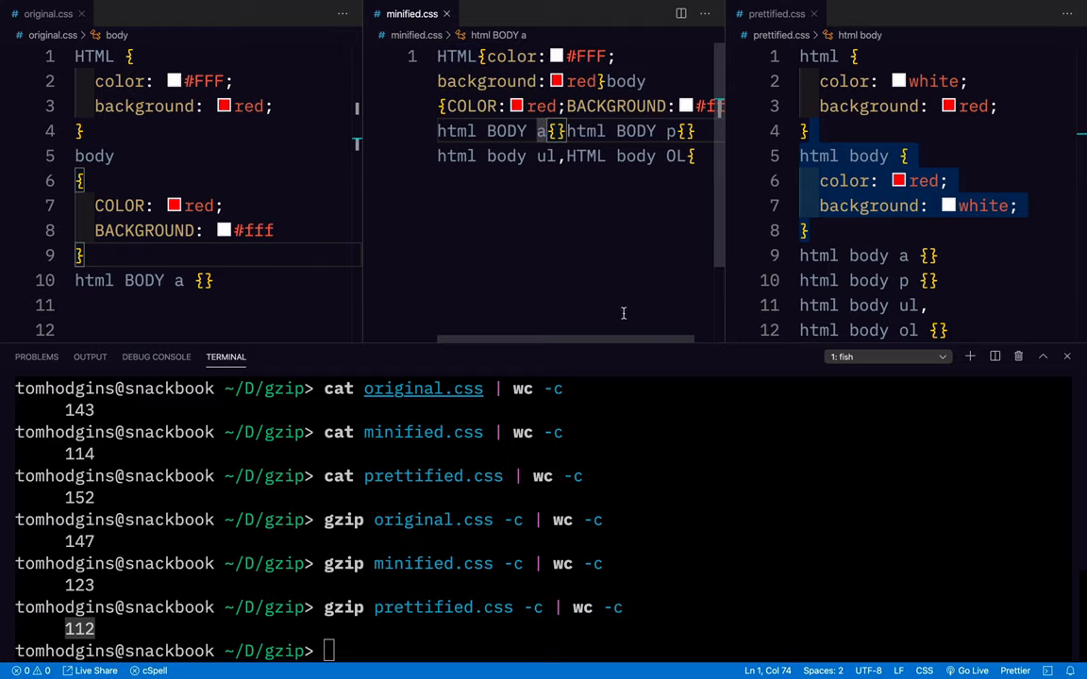
drag(692, 342, 688, 505)
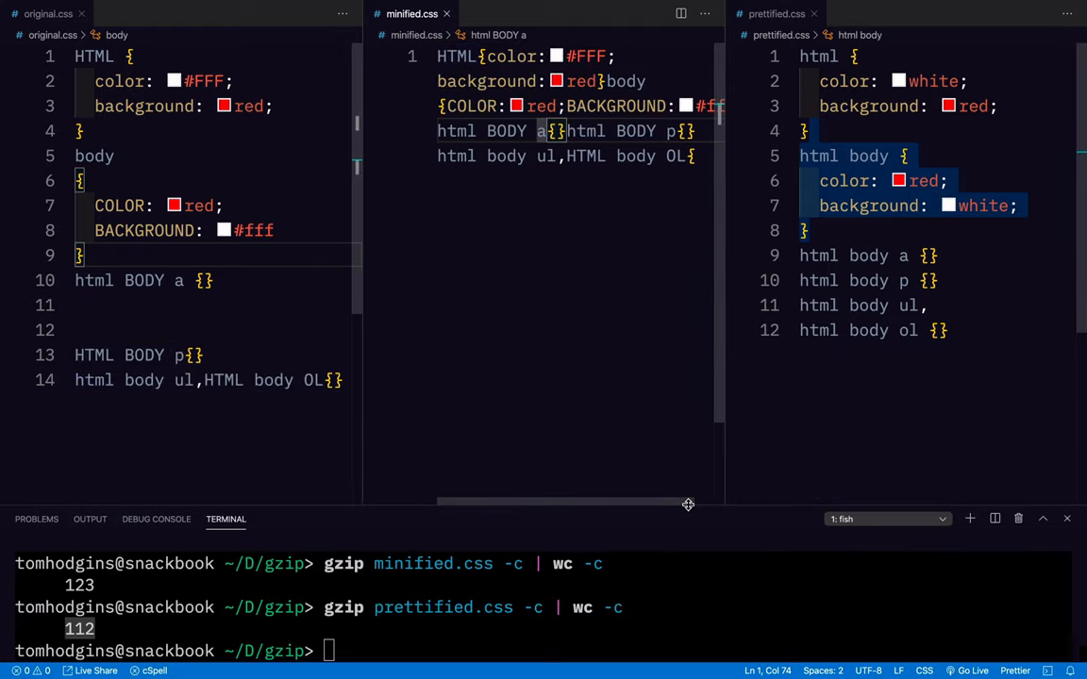
click(212, 306)
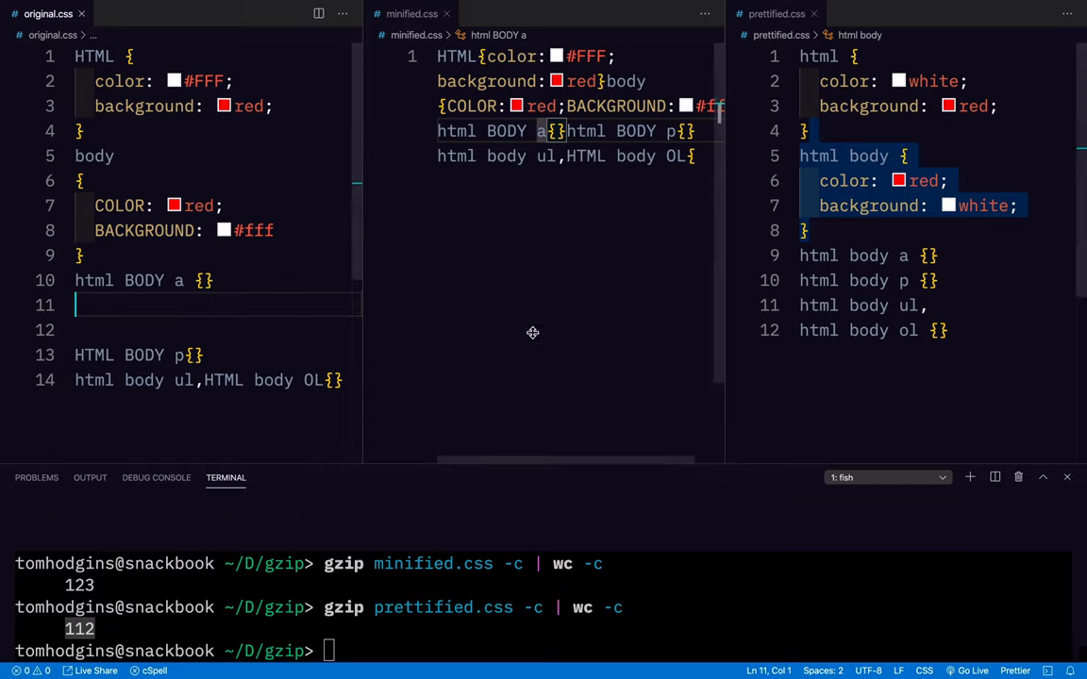
drag(499, 504, 528, 330)
drag(695, 157, 465, 90)
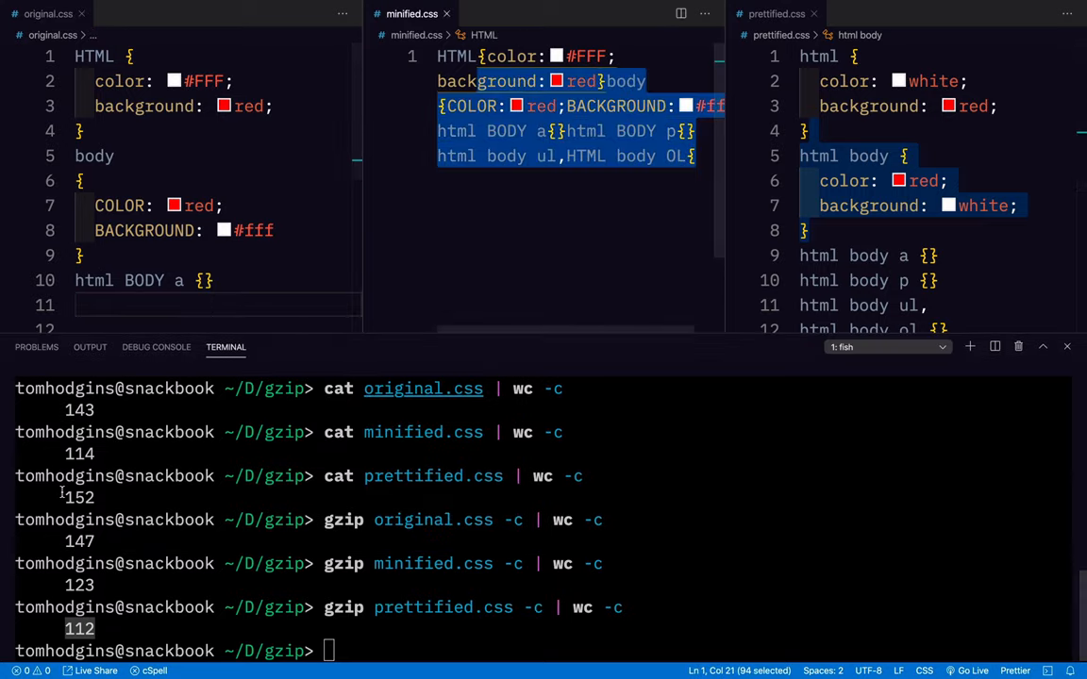
click(531, 132)
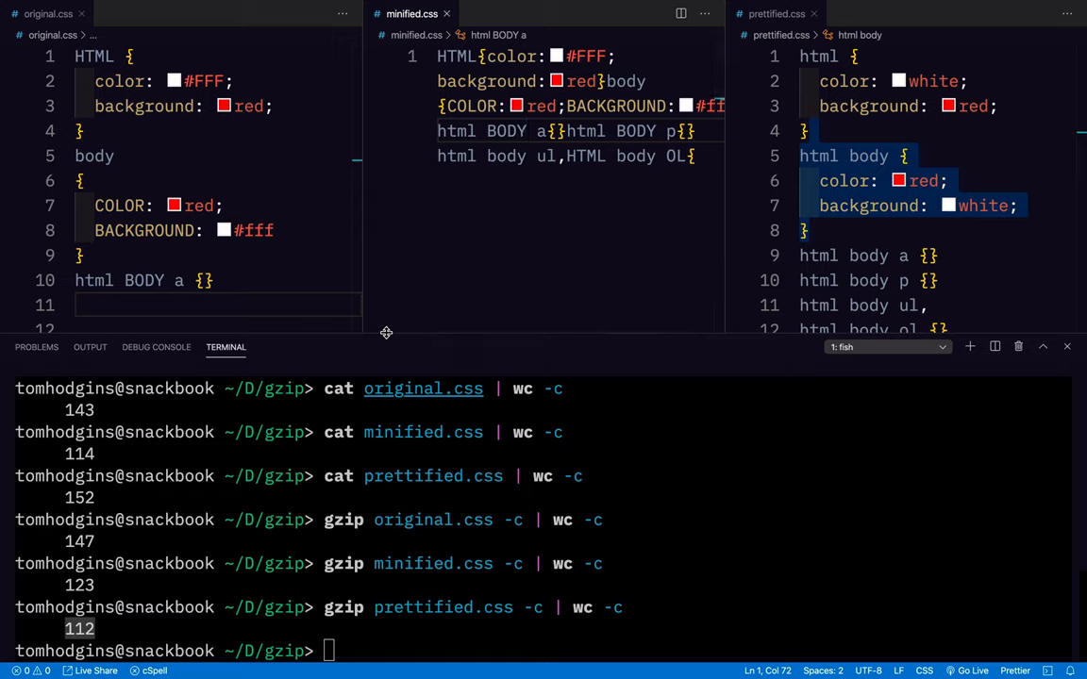
drag(386, 332, 391, 300)
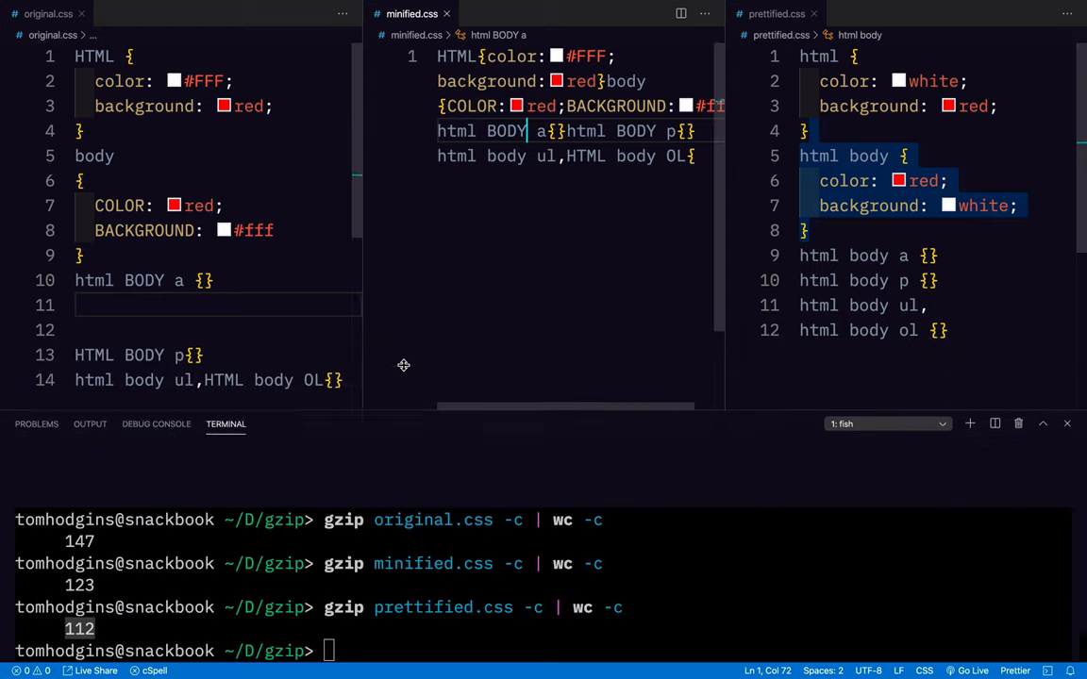
double_click(82, 488)
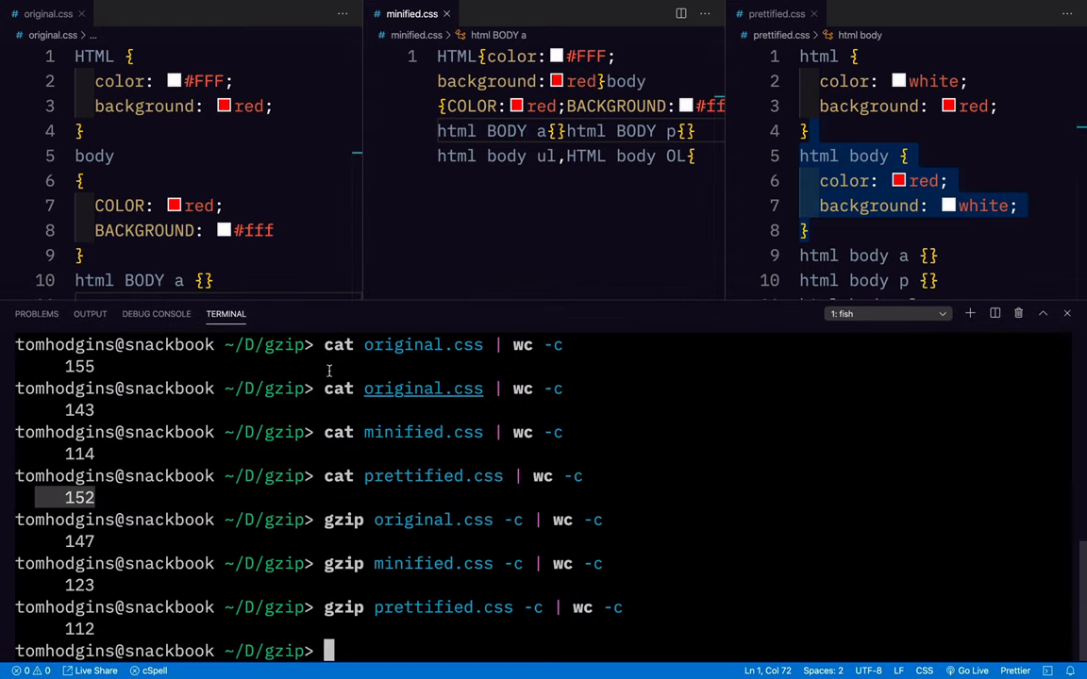
click(388, 320)
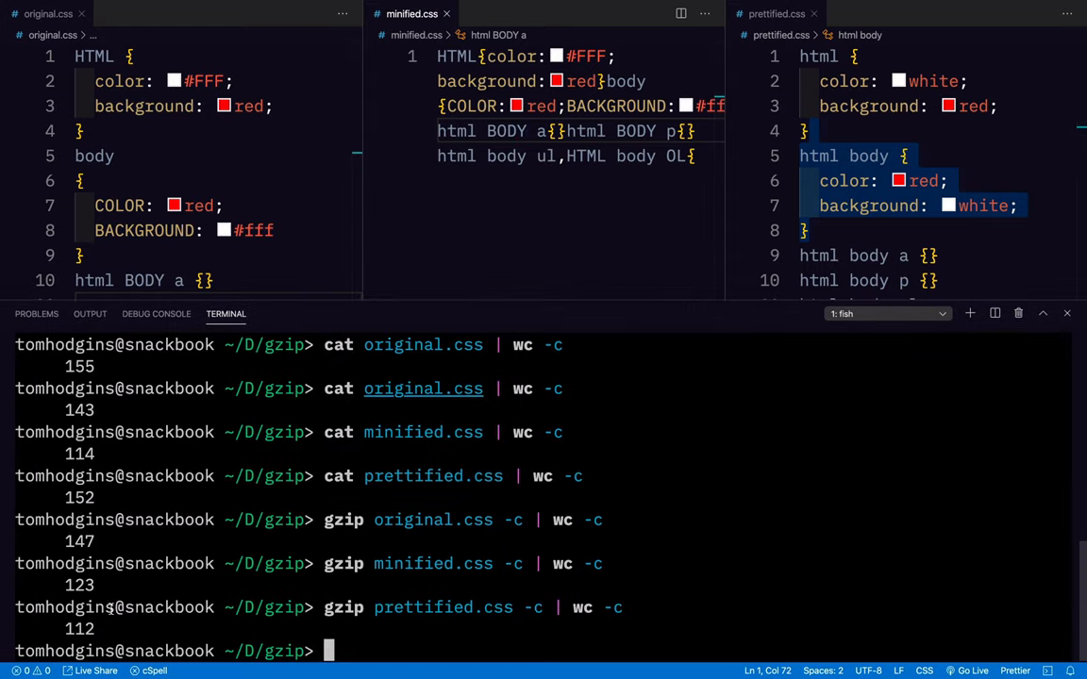
drag(110, 626, 52, 392)
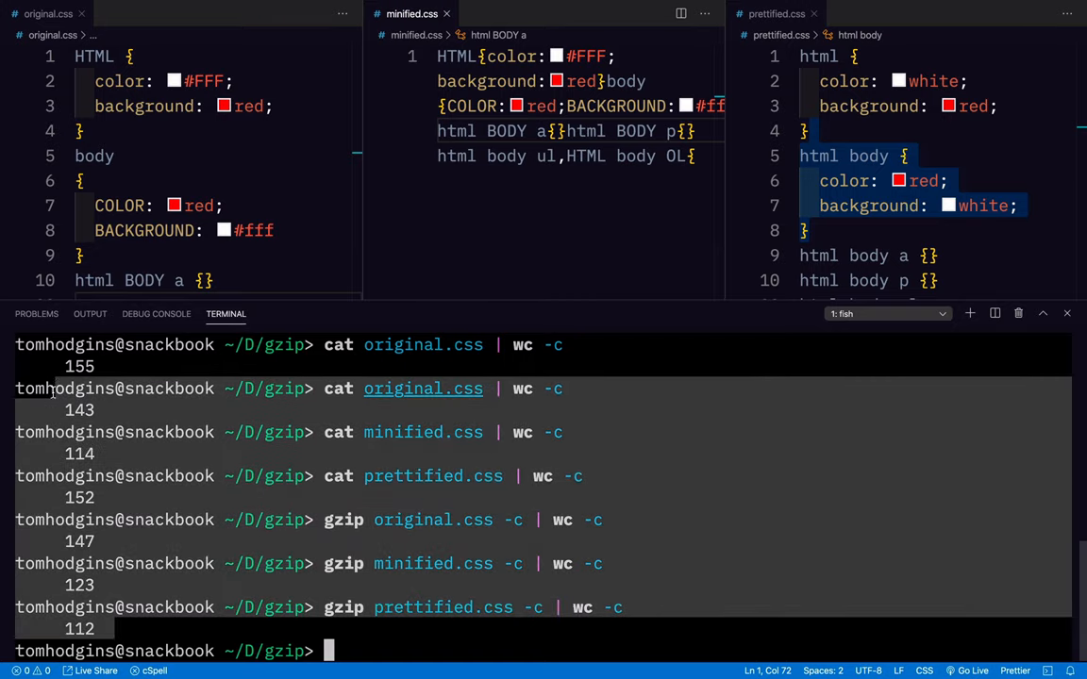
click(52, 392)
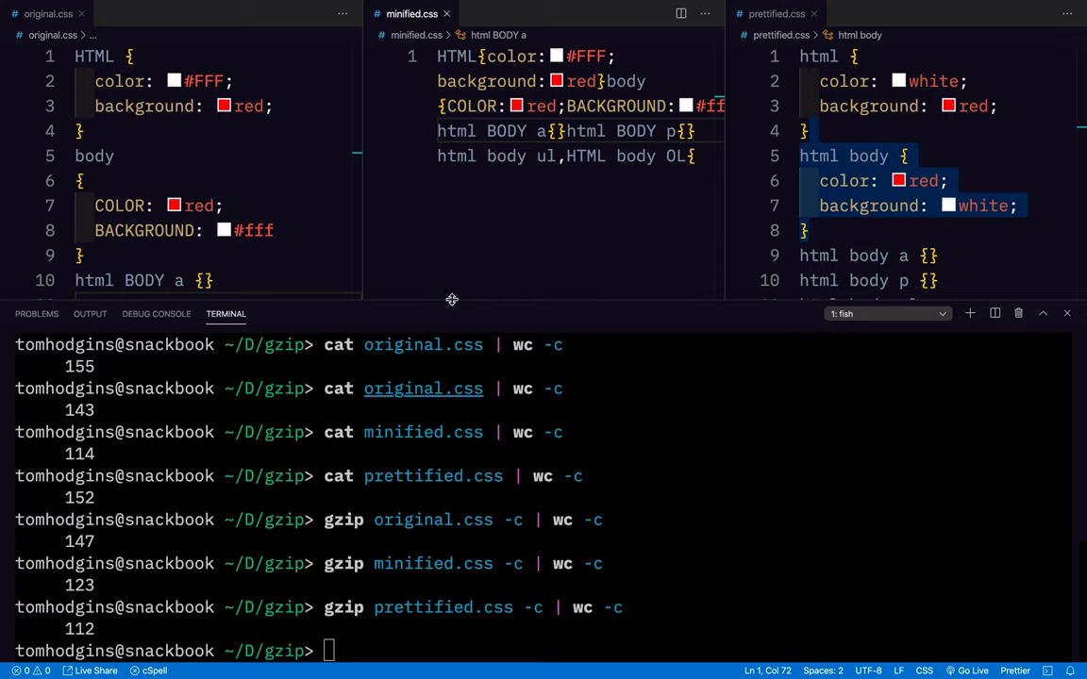
drag(439, 301, 449, 536)
drag(236, 387, 120, 125)
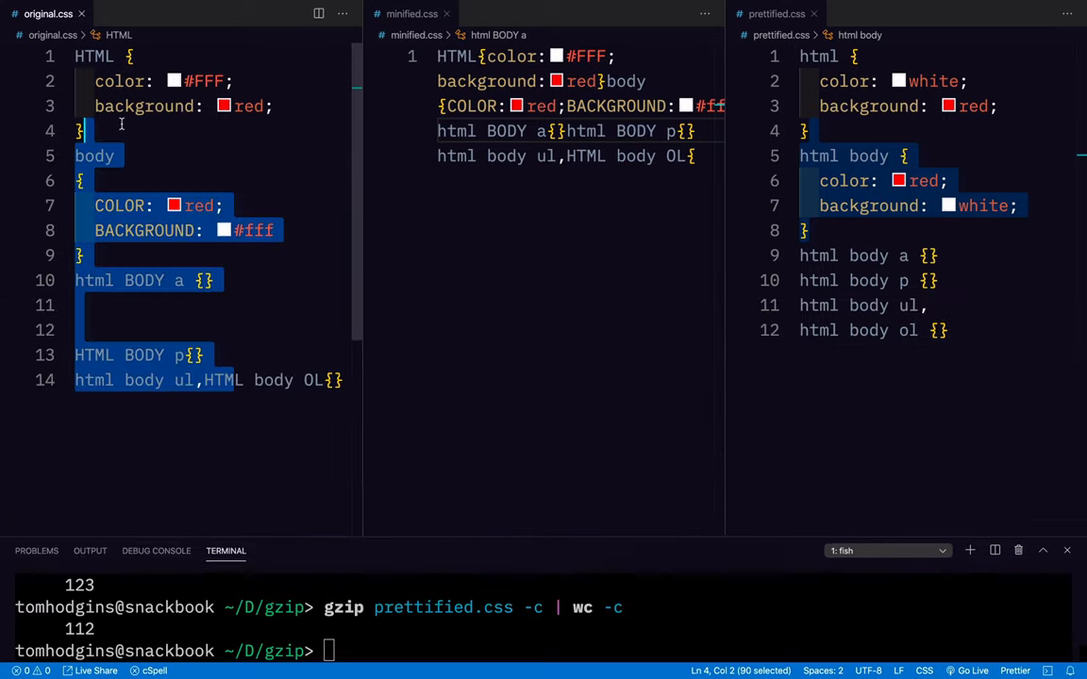
click(155, 113)
drag(585, 217, 495, 81)
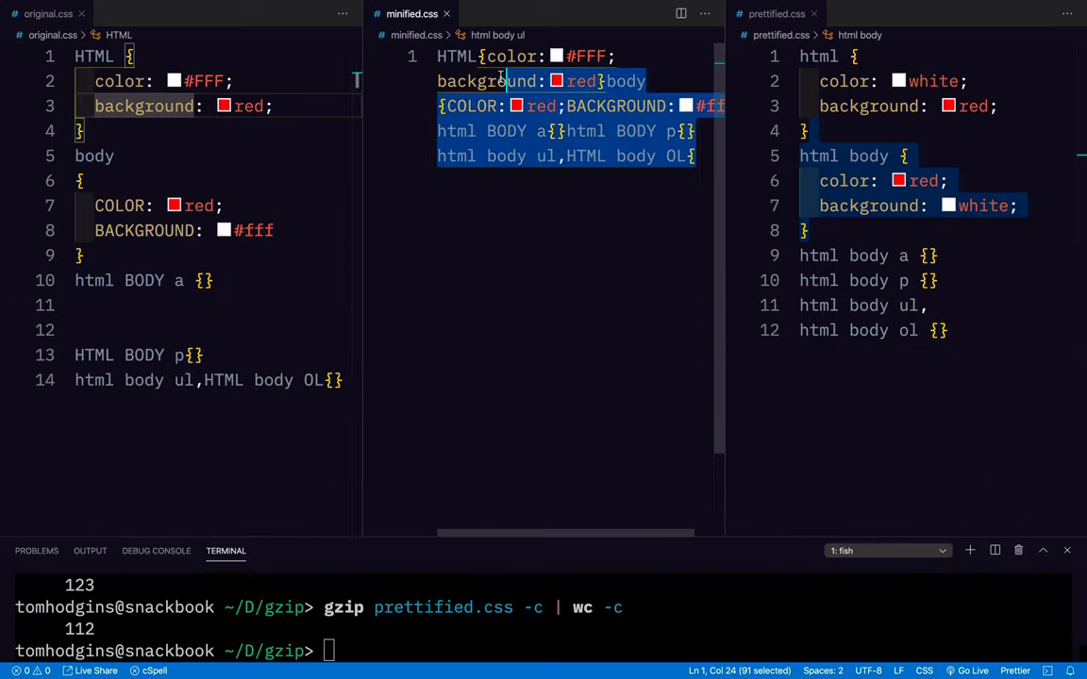
click(495, 81)
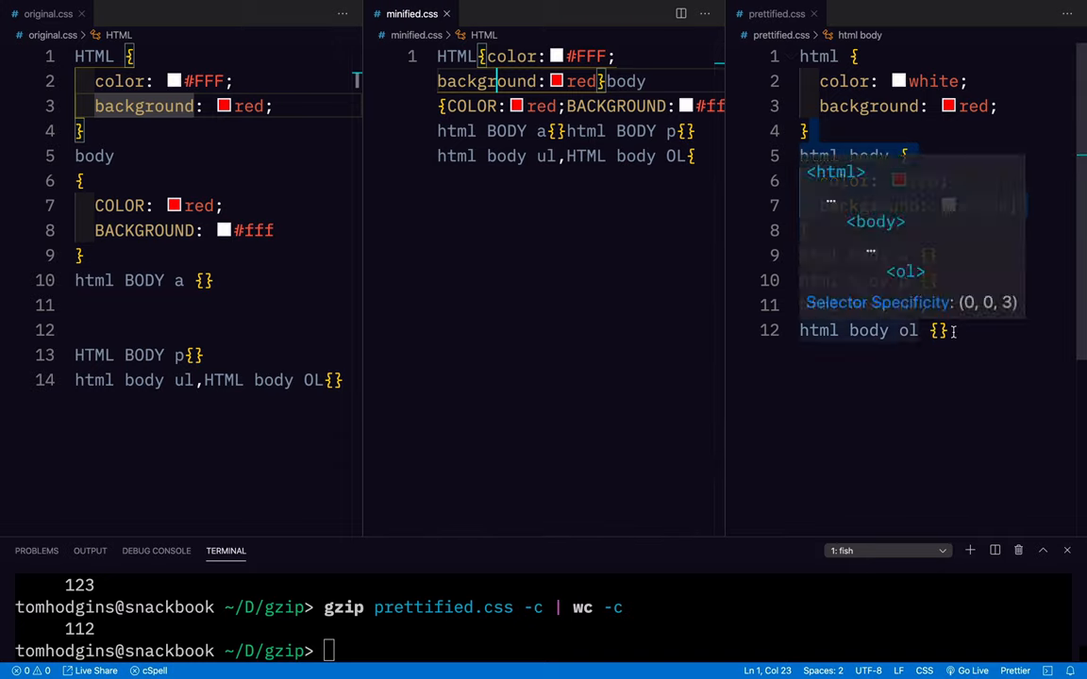
mouse_move(953, 335)
mouse_down()
mouse_move(828, 138)
mouse_move(807, 132)
mouse_up()
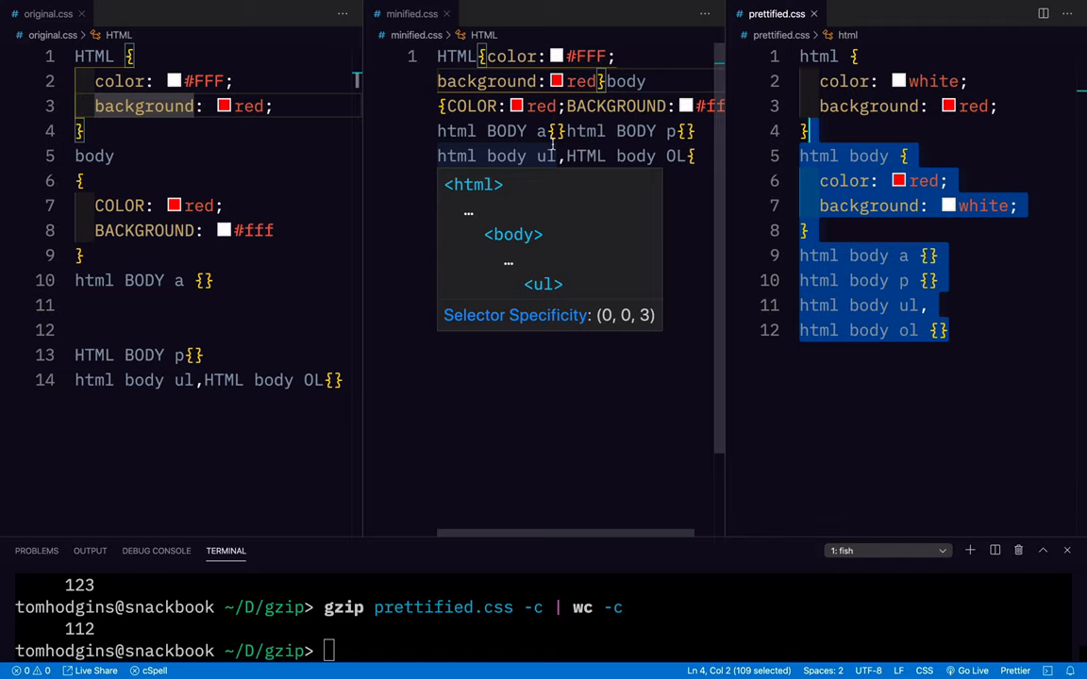
double_click(547, 155)
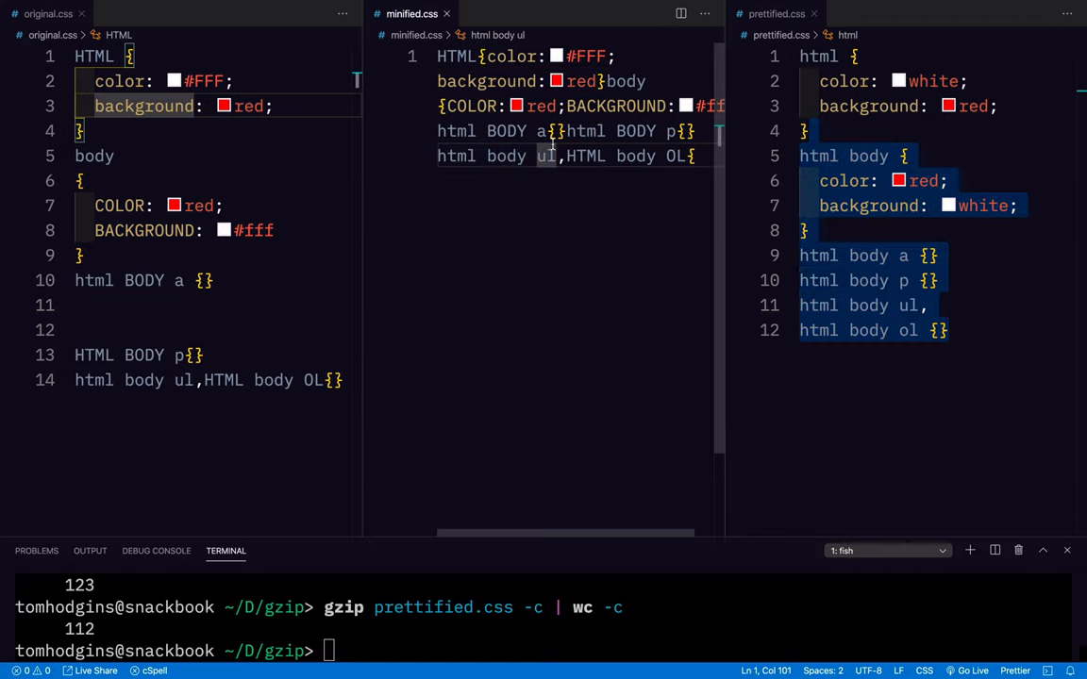
click(226, 301)
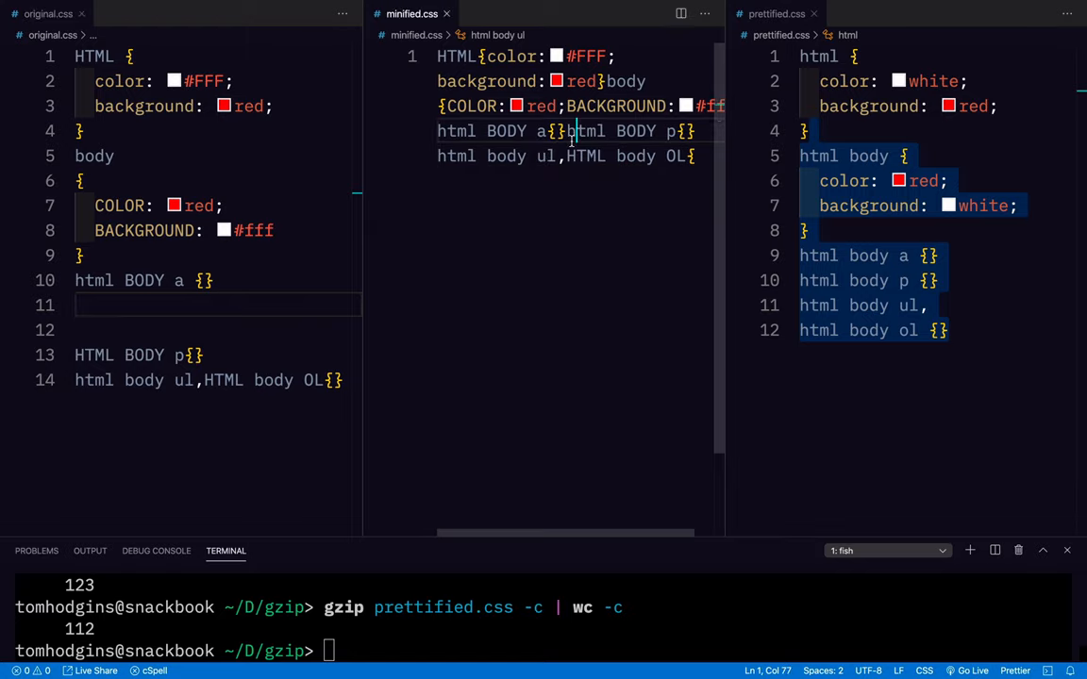
drag(606, 155, 442, 56)
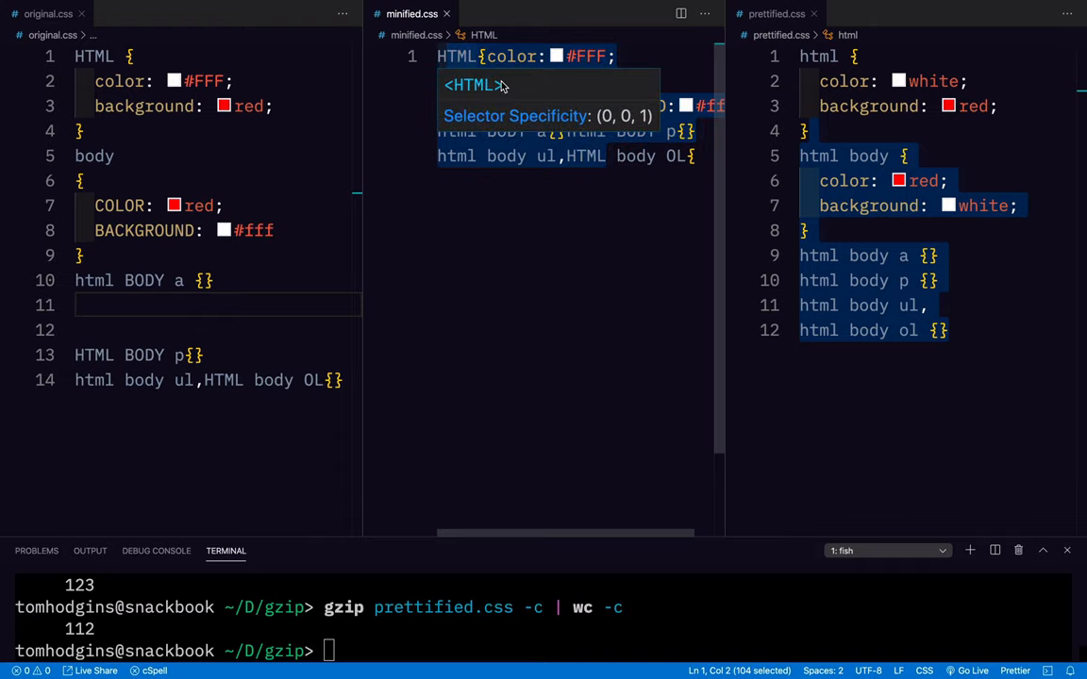
click(511, 214)
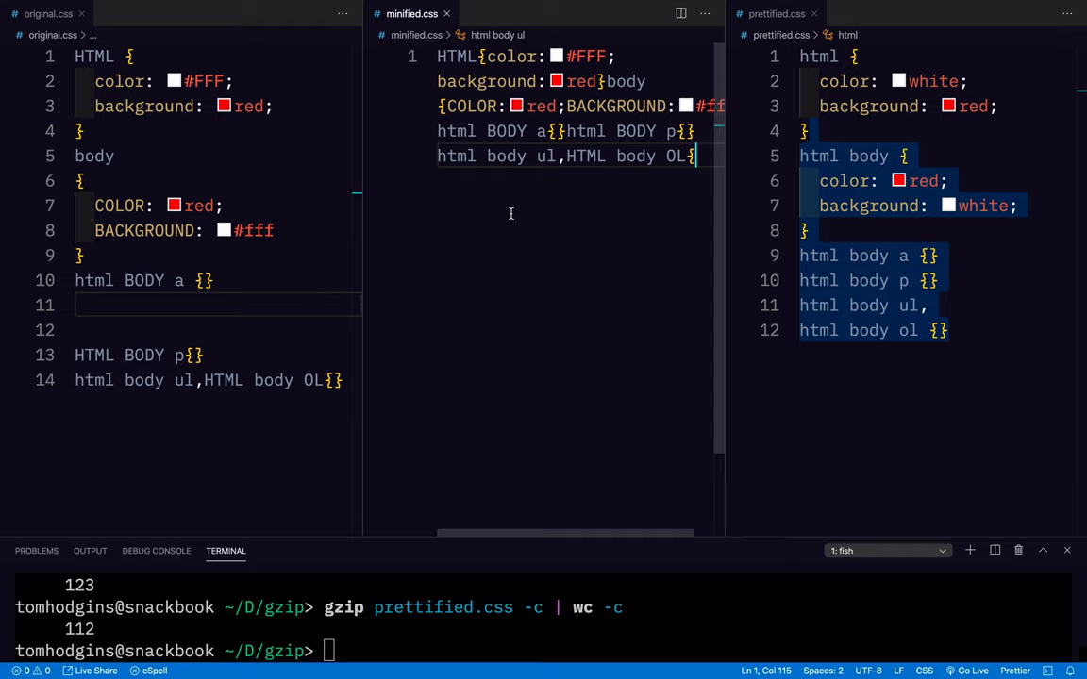
click(926, 207)
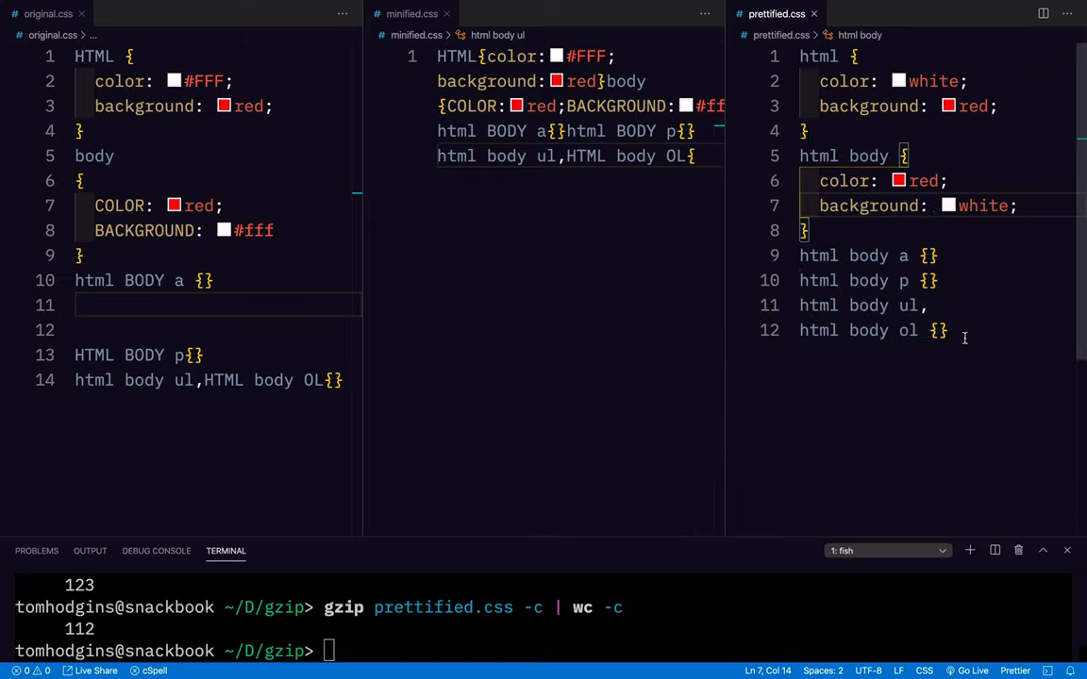
drag(972, 339, 797, 55)
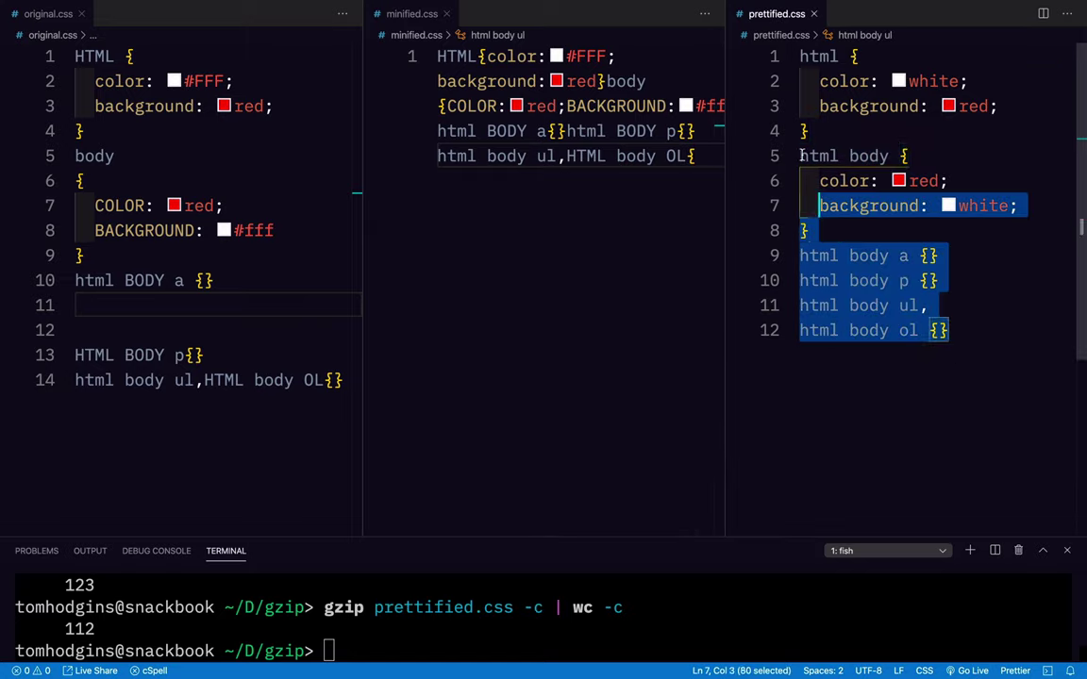
click(836, 80)
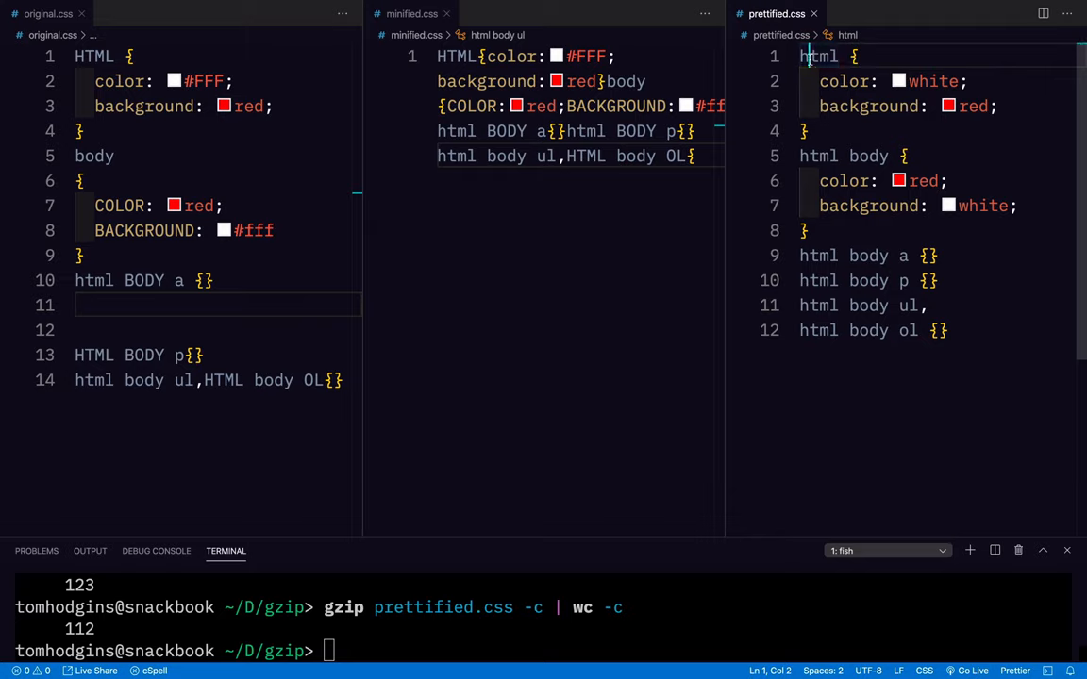
drag(802, 56, 955, 330)
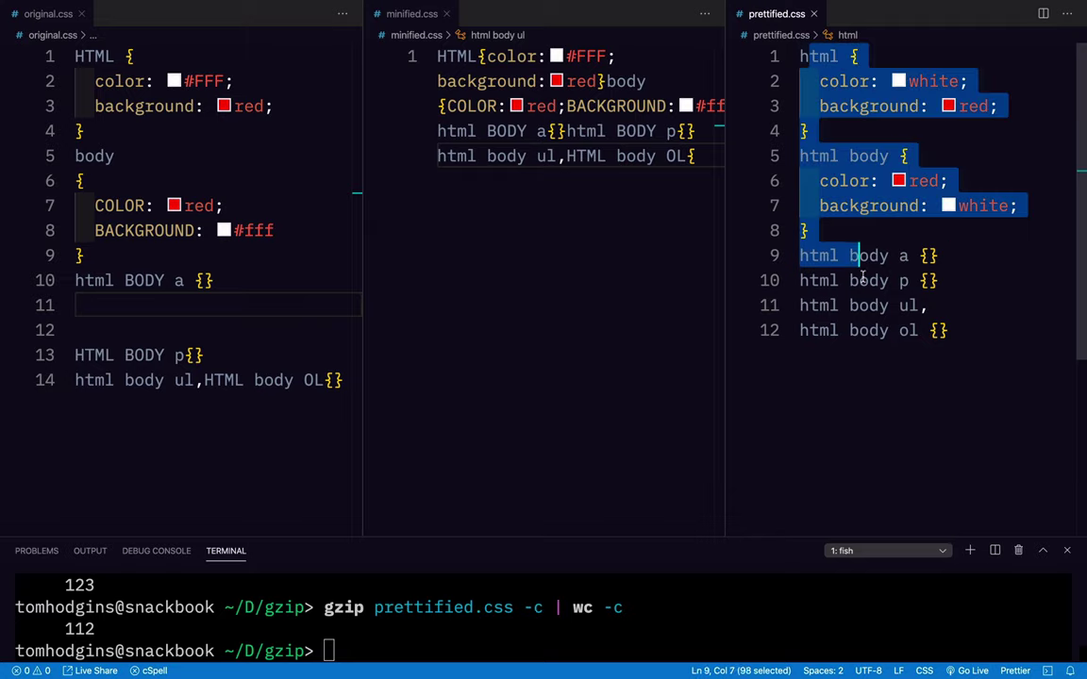
click(955, 330)
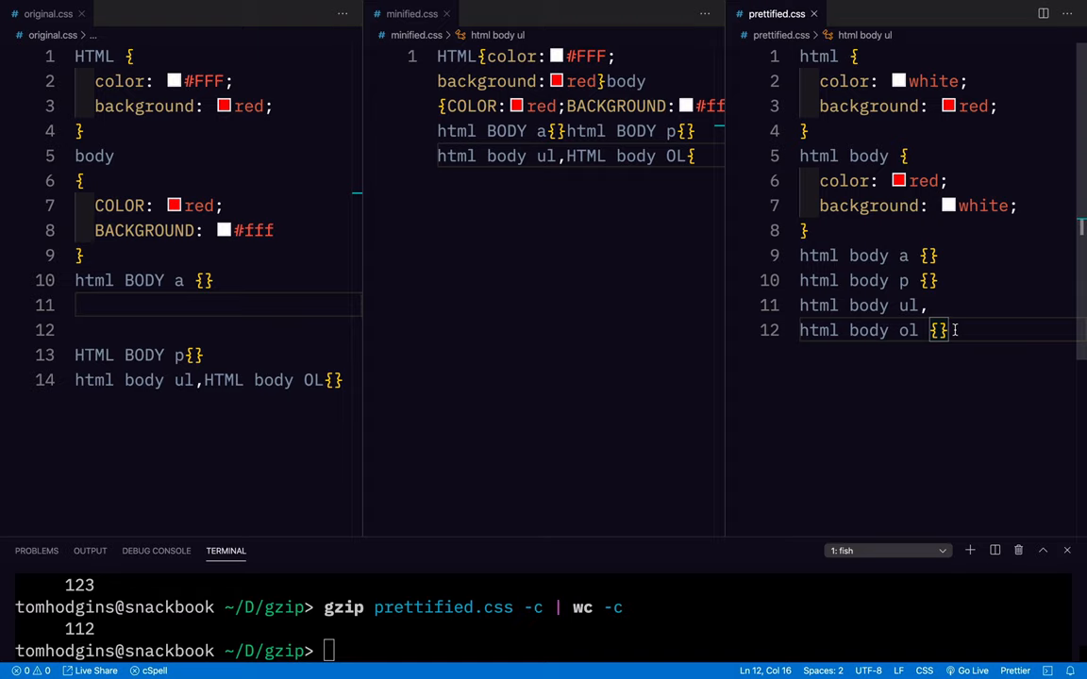
drag(955, 330, 792, 56)
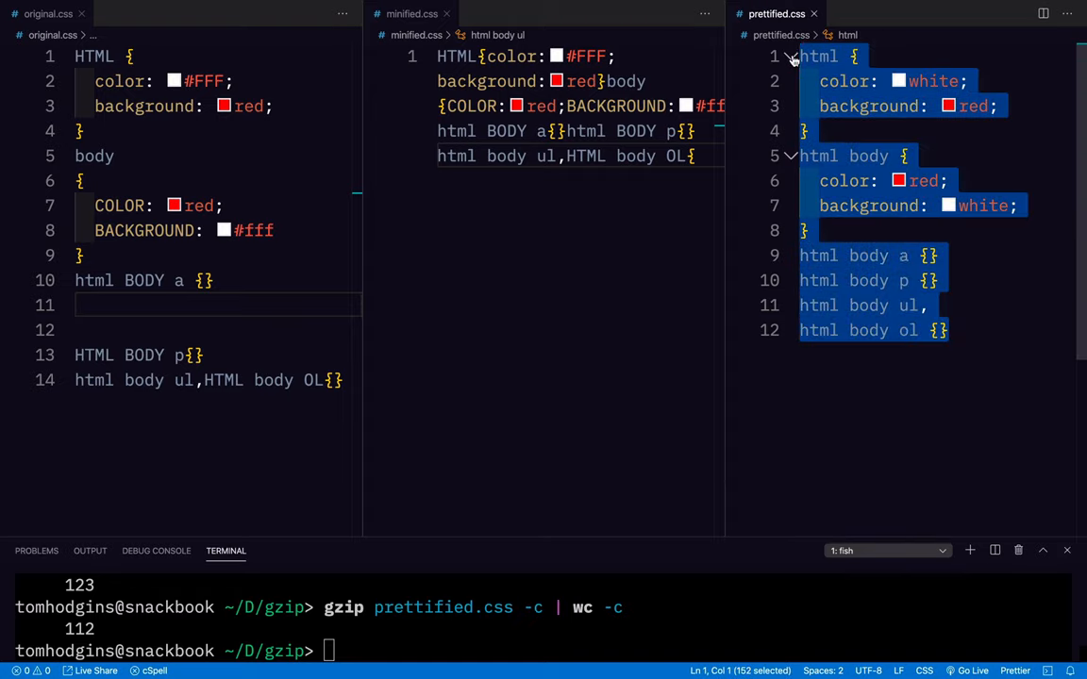
click(828, 83)
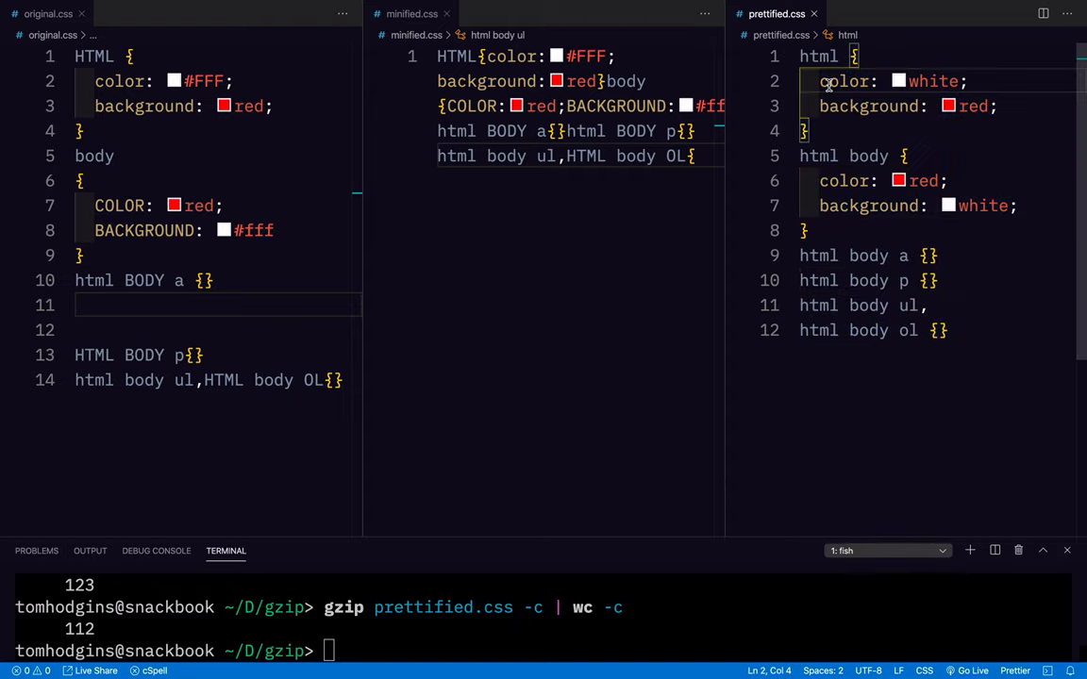